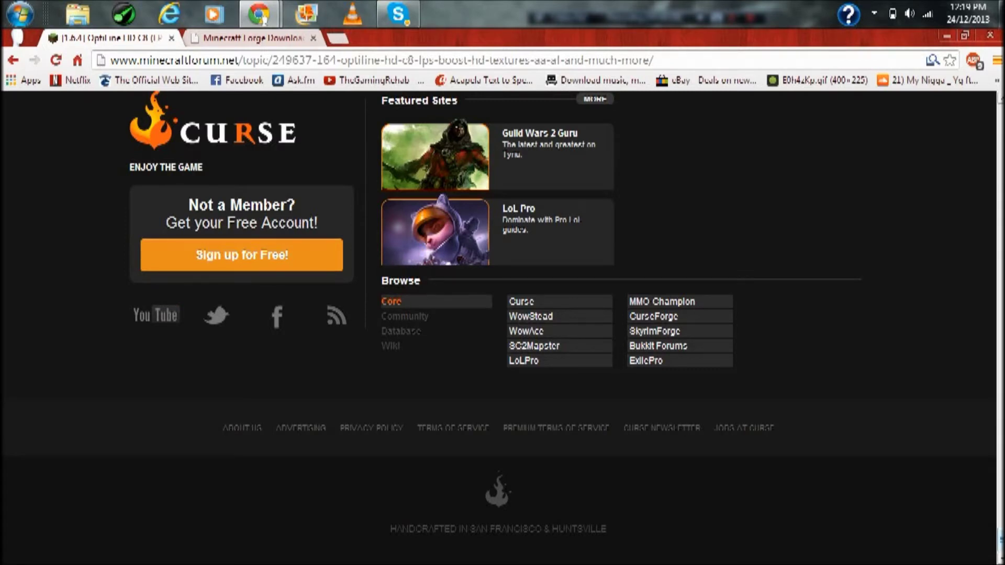
drag(1000, 541, 1000, 127)
scroll(497, 324, up, 4)
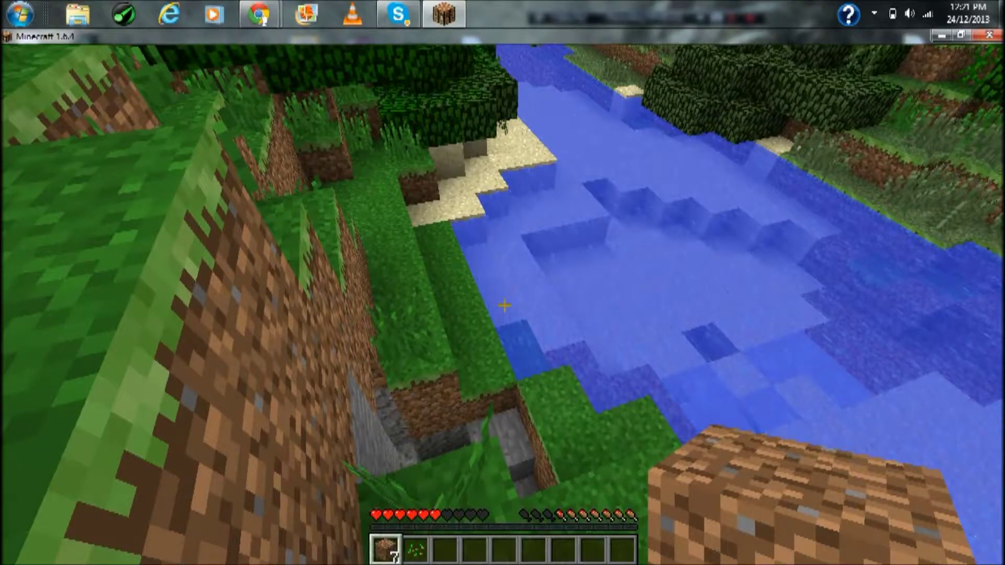
key(s)
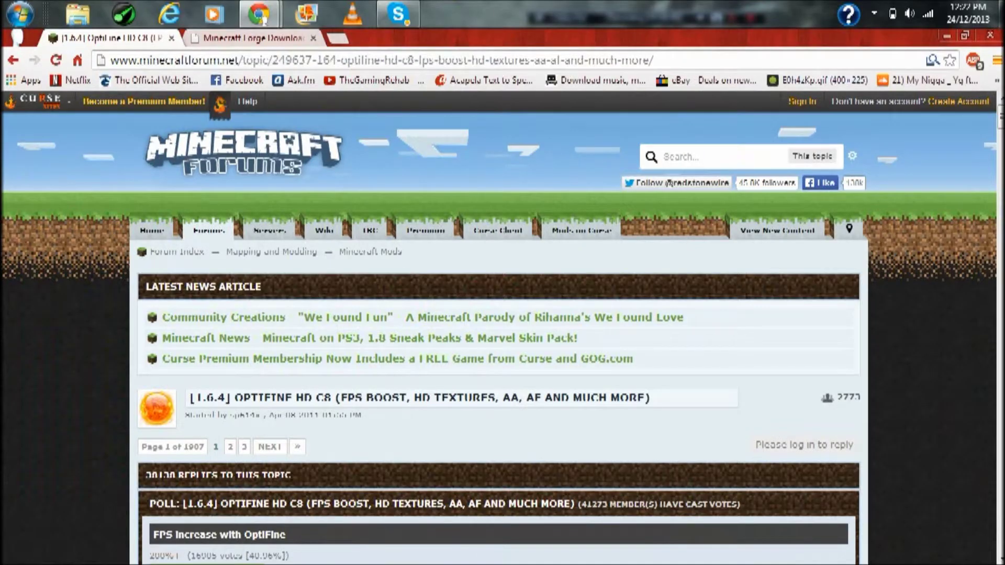
Step: Look through the OptiFine forum topic down to the OptiFine HD Ultra download for Minecraft 1.6.4
drag(1000, 116, 1000, 119)
scroll(499, 324, down, 15)
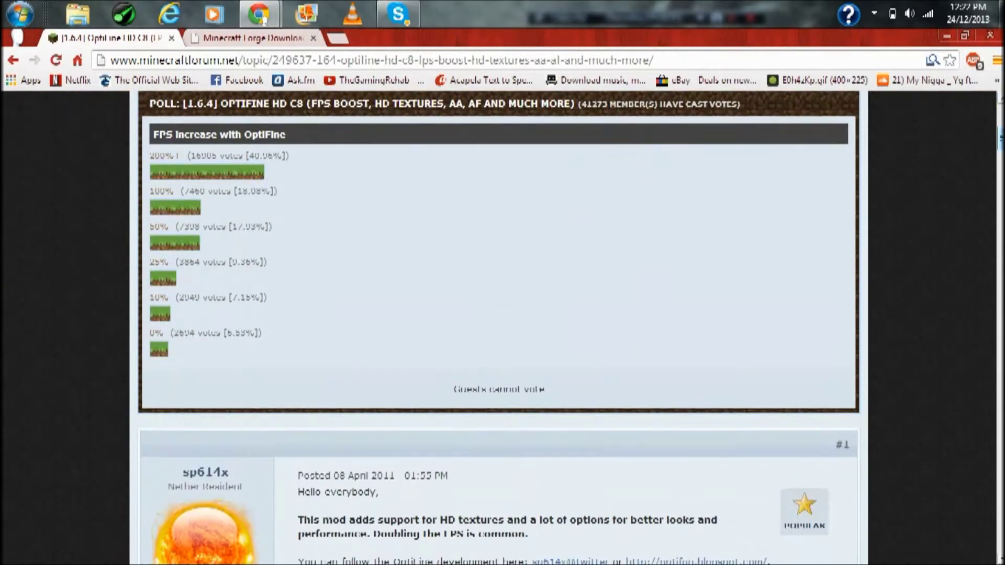
scroll(499, 327, down, 1)
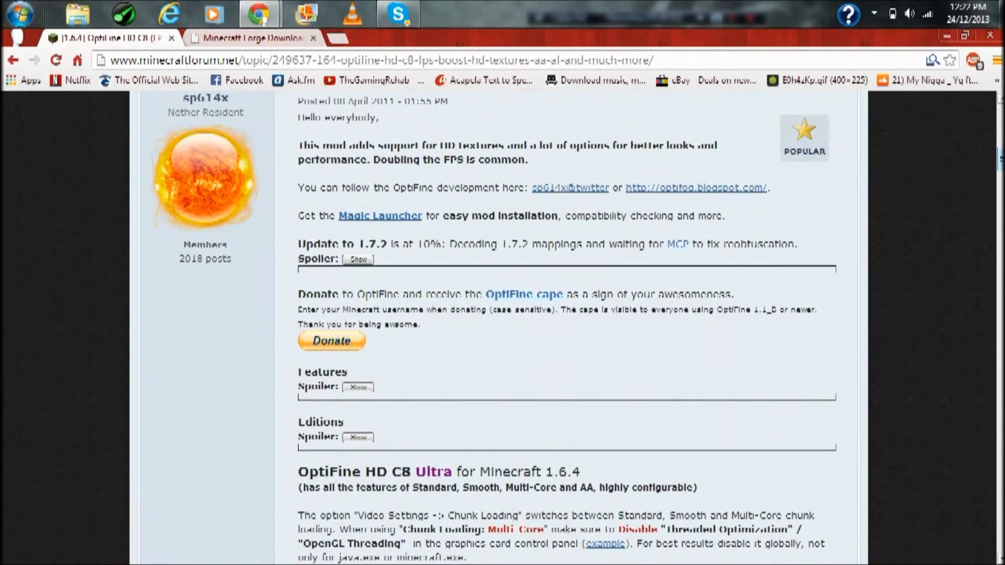
scroll(499, 325, down, 5)
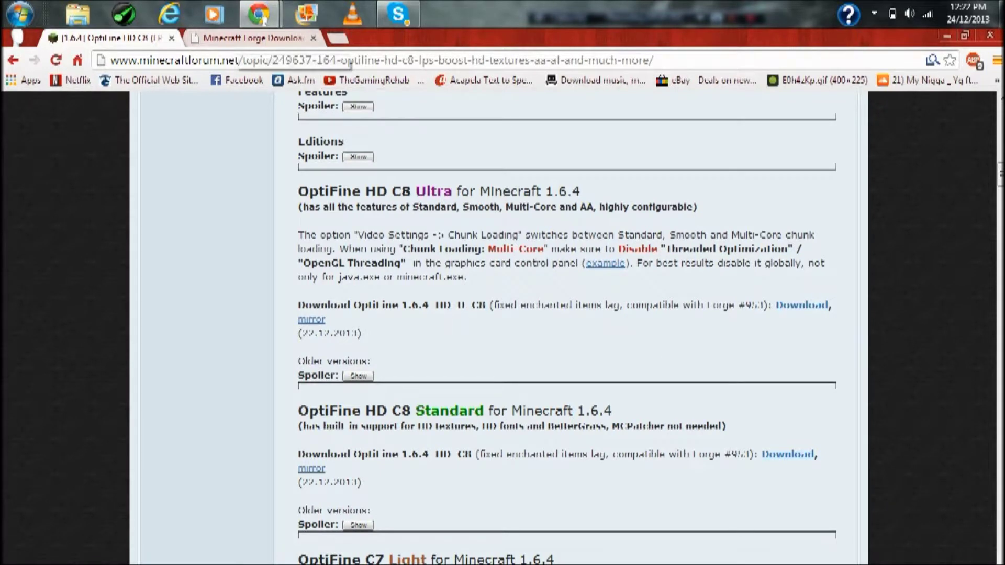
Step: Examine the promoted 1.6.4 builds on the Minecraft Forge Downloads page
click(251, 38)
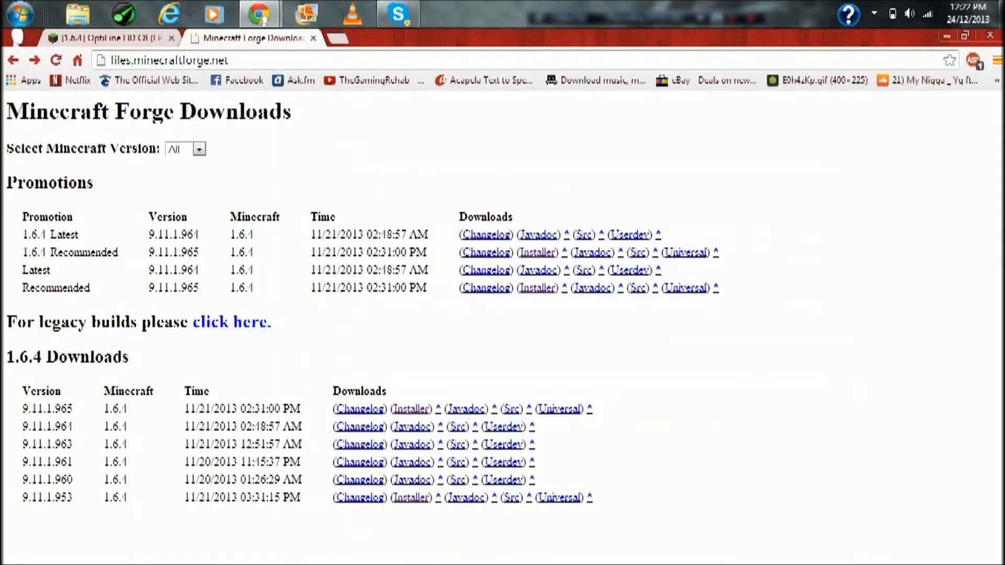
drag(22, 216, 409, 253)
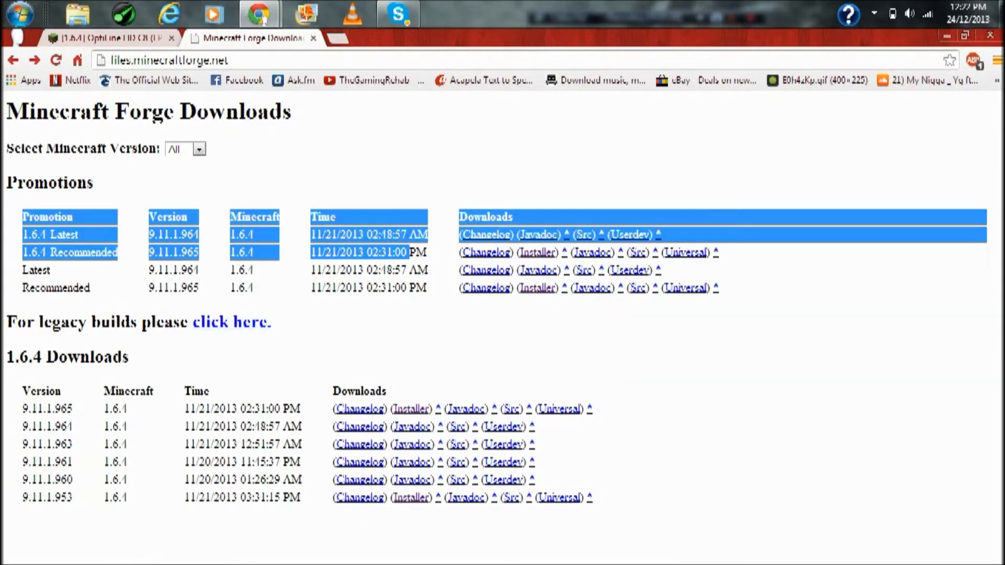
click(409, 252)
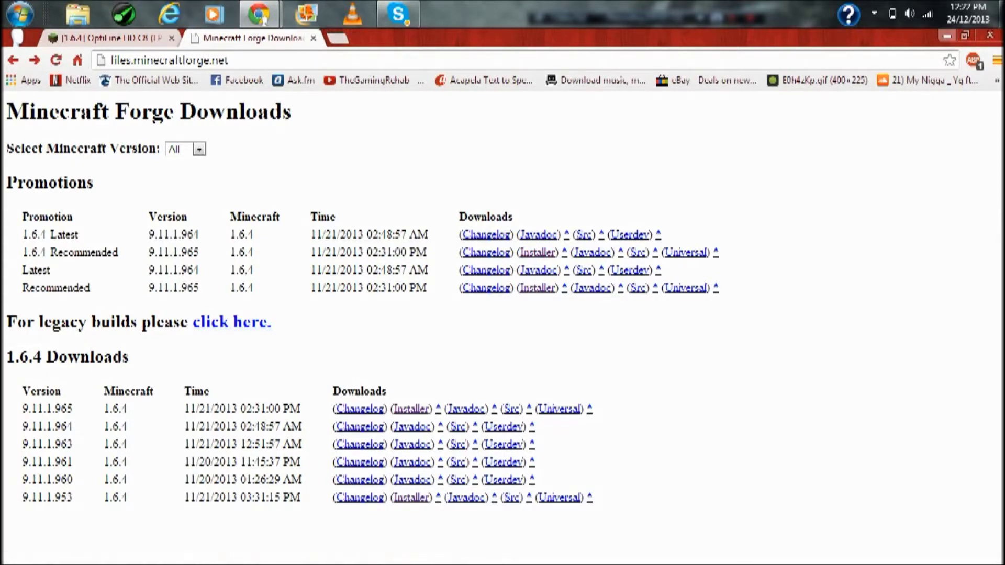
Step: Move the Forge 1.6.4 installer to a free spot on the desktop, run it and install the client
click(946, 36)
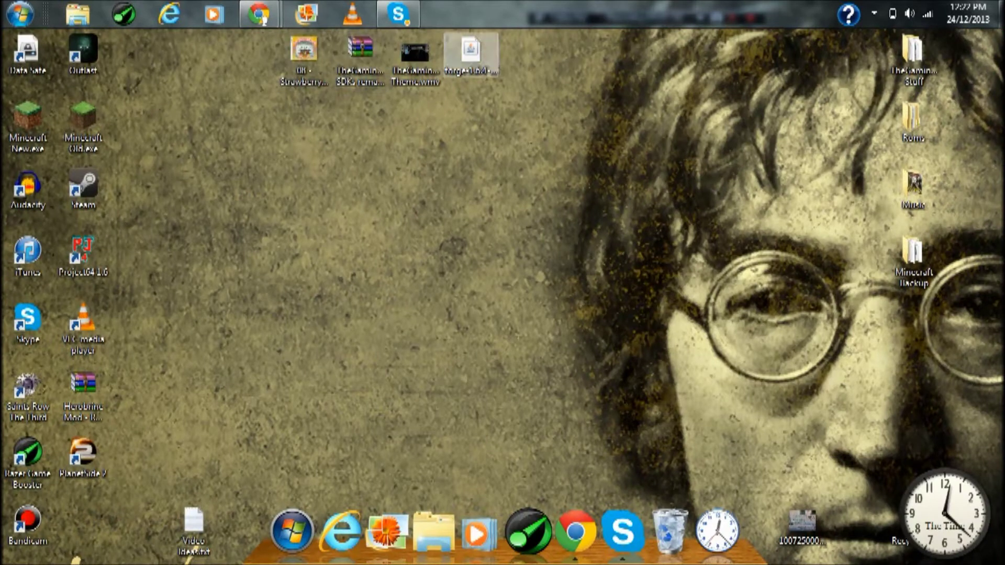
drag(470, 50, 416, 204)
double_click(416, 199)
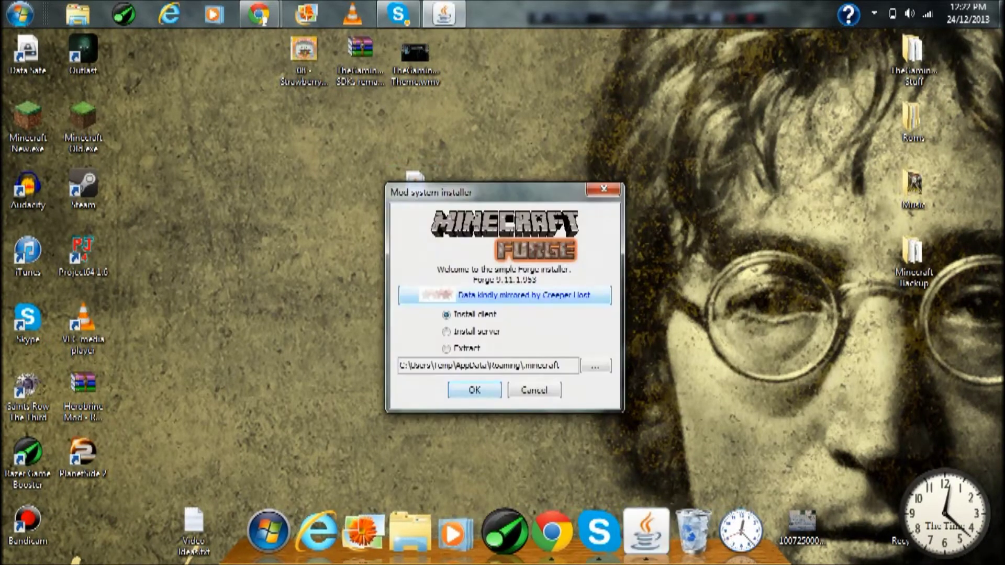
key(Return)
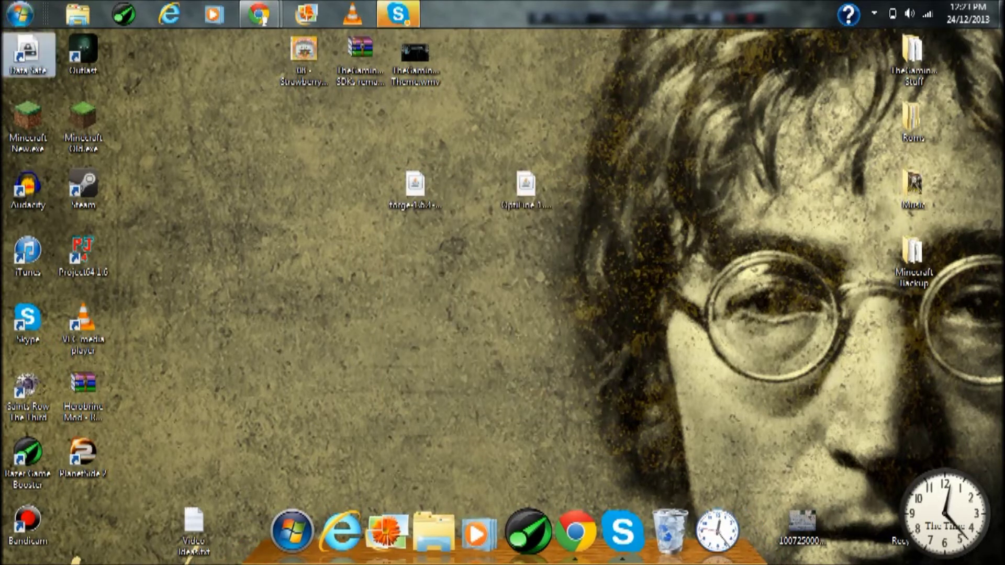
Step: Open the Roaming folder through %appdata% and go into its .minecraft folder
click(526, 193)
key(super)
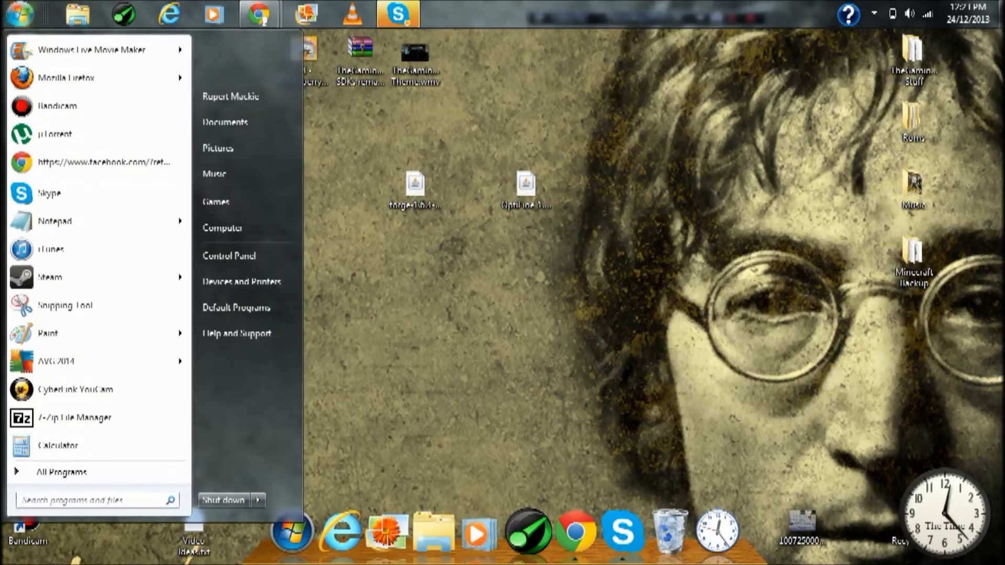
text(%)
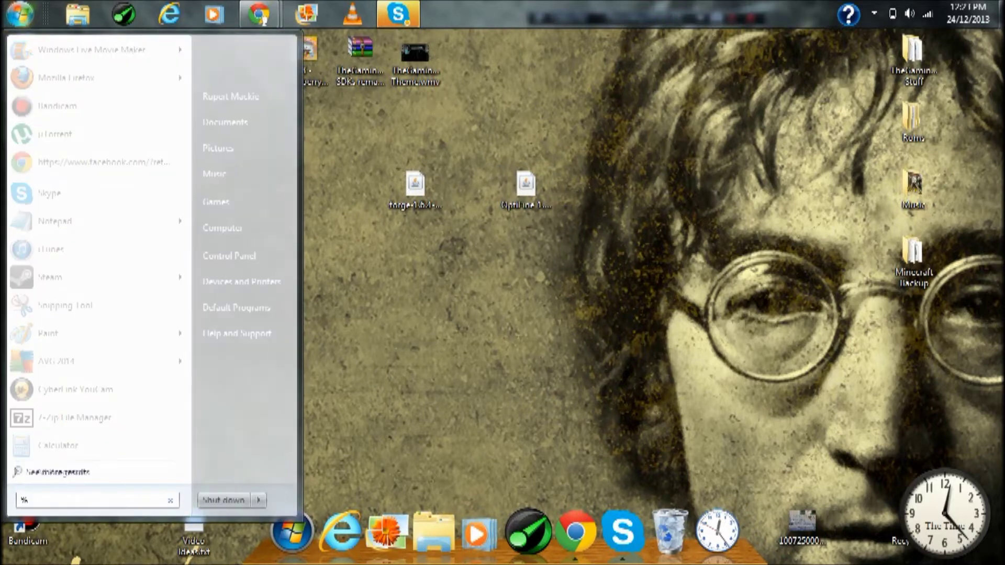
text(appdata%)
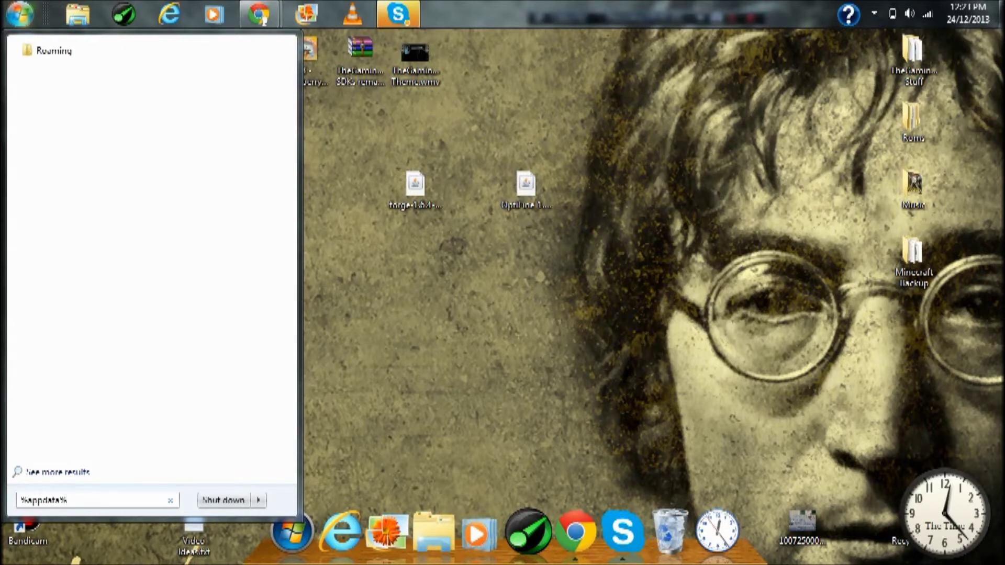
key(Return)
double_click(320, 323)
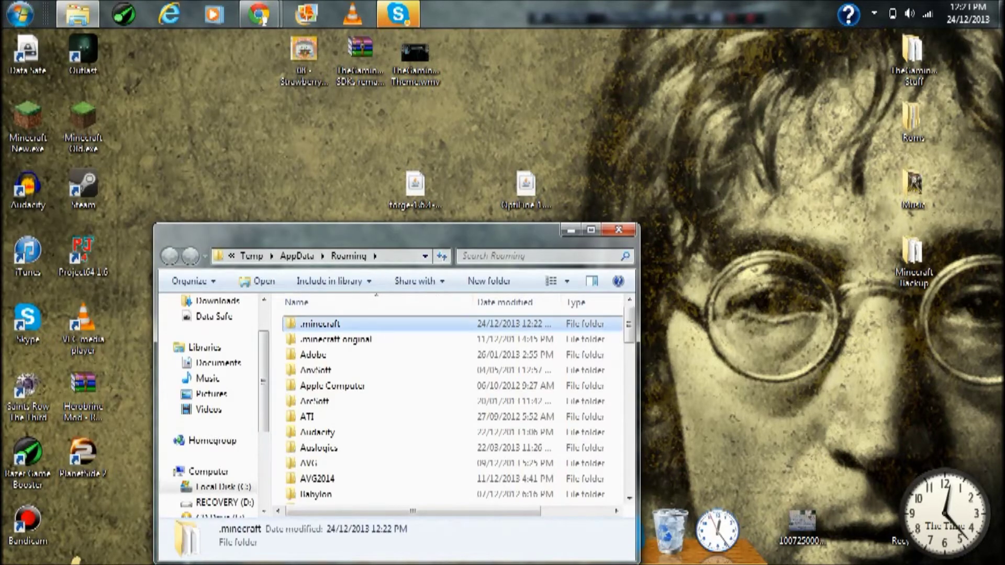
Step: Find and open the mods folder inside .minecraft
drag(356, 233, 213, 153)
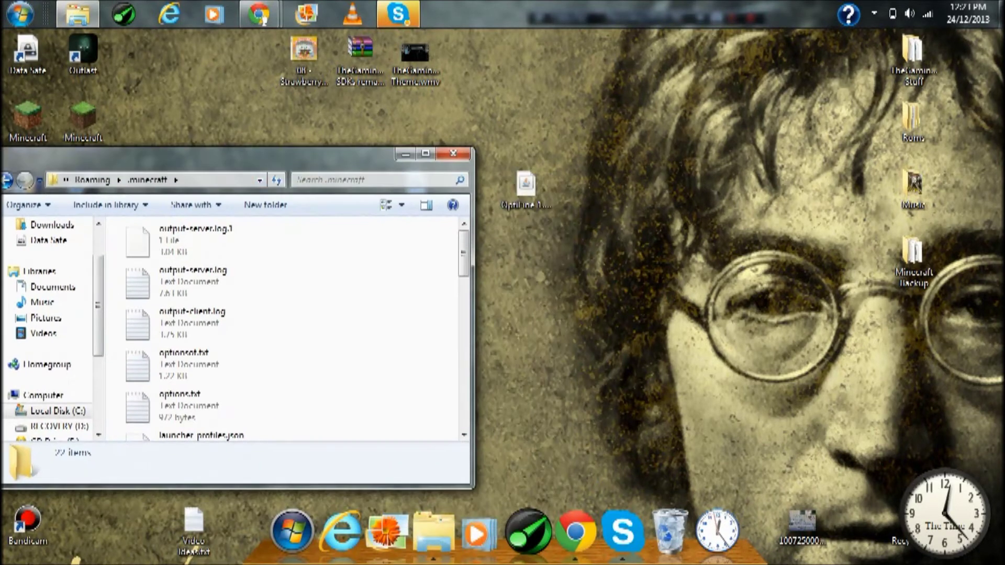
scroll(309, 251, down, 3)
scroll(309, 251, down, 3)
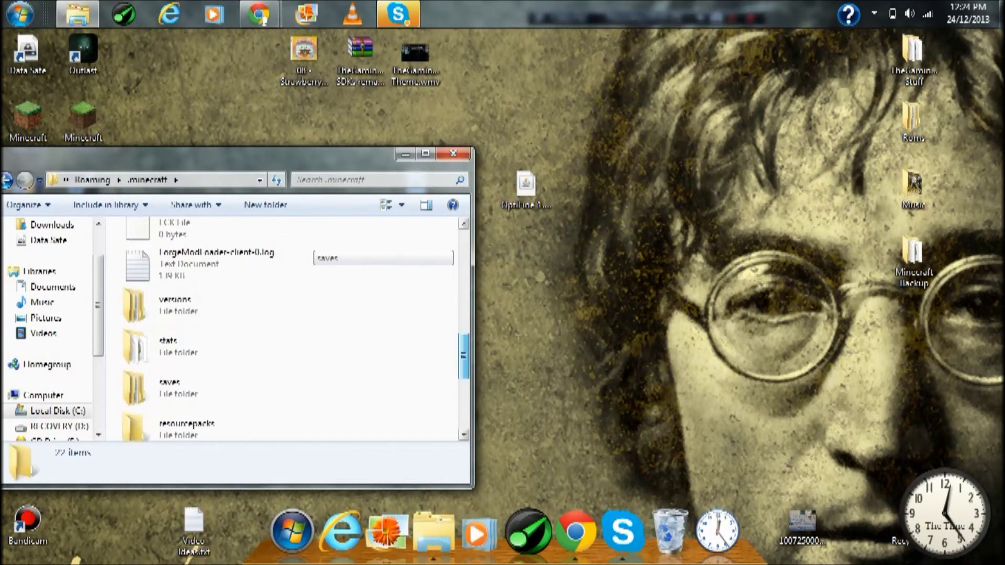
scroll(209, 319, down, 2)
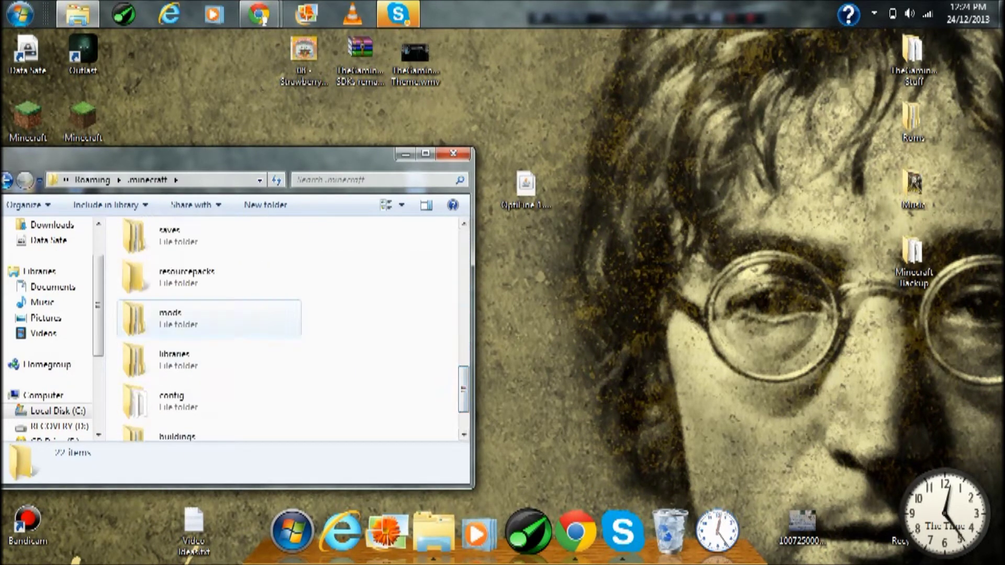
double_click(173, 317)
Step: Move the OptiFine 1.6.4 HD U C7 jar from the desktop into the mods folder and close the folder window
drag(335, 157, 379, 236)
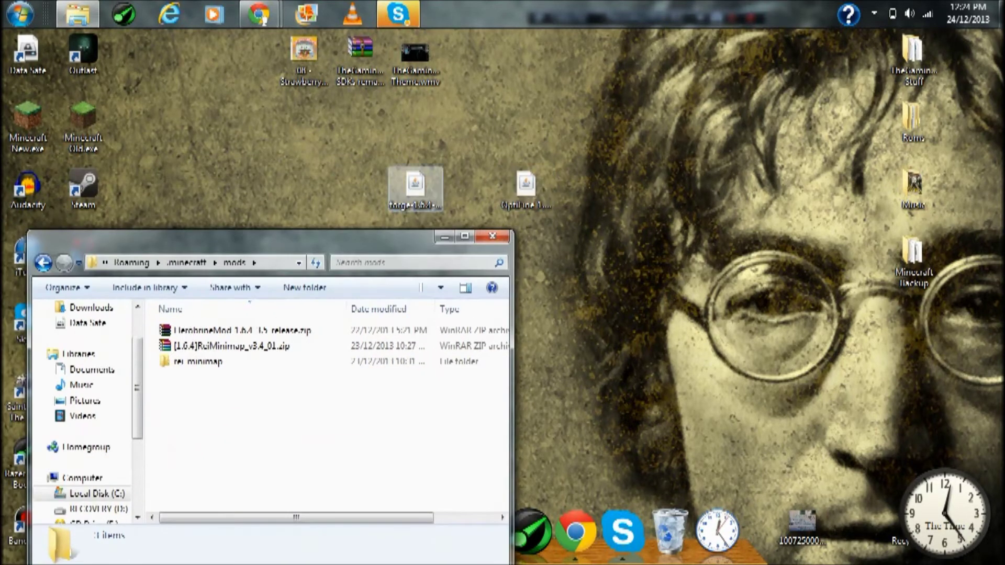
drag(415, 186, 691, 130)
drag(526, 186, 256, 439)
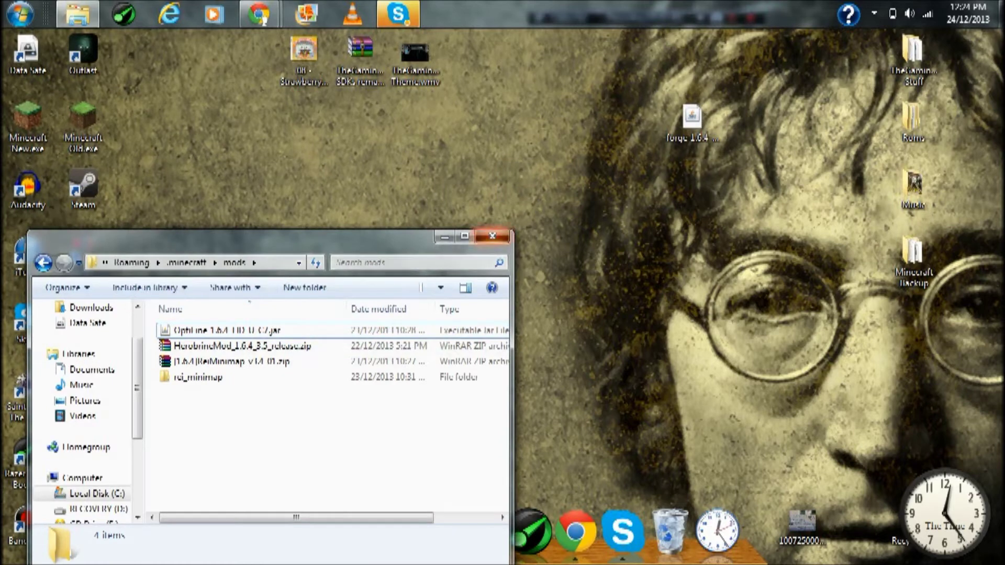
click(492, 236)
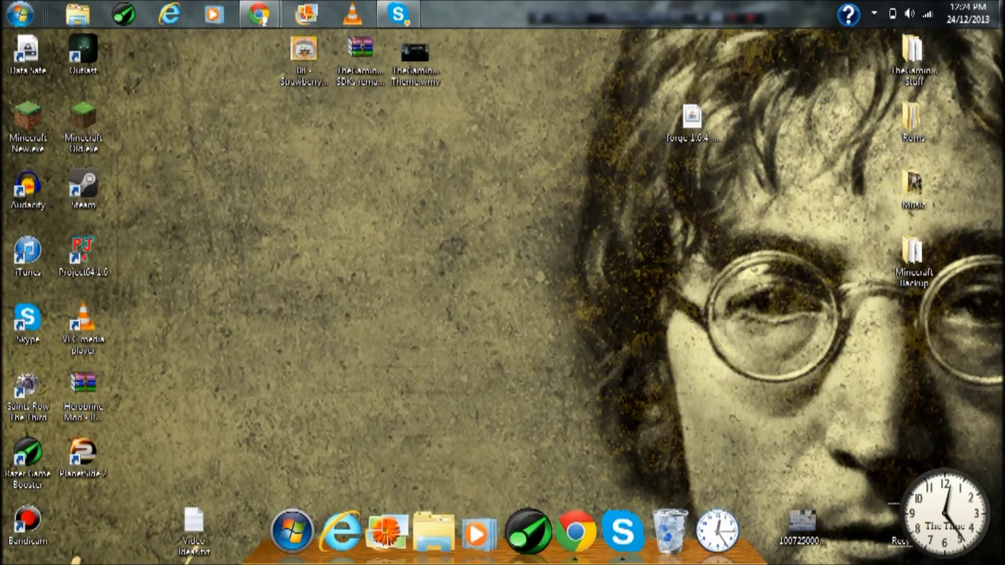
Step: Switch to the browser window with the Razer Game Booster page and point out its web address
click(259, 16)
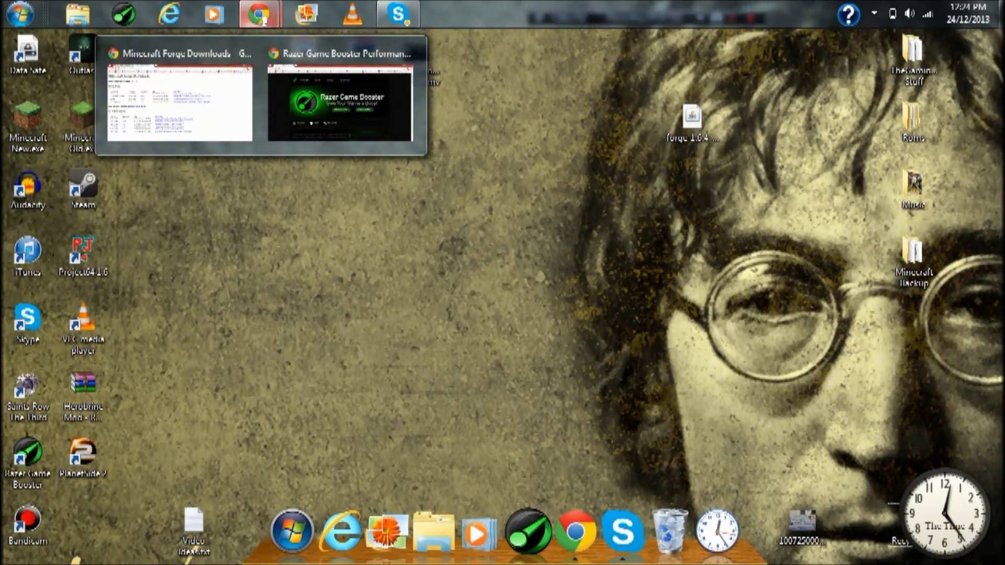
click(341, 102)
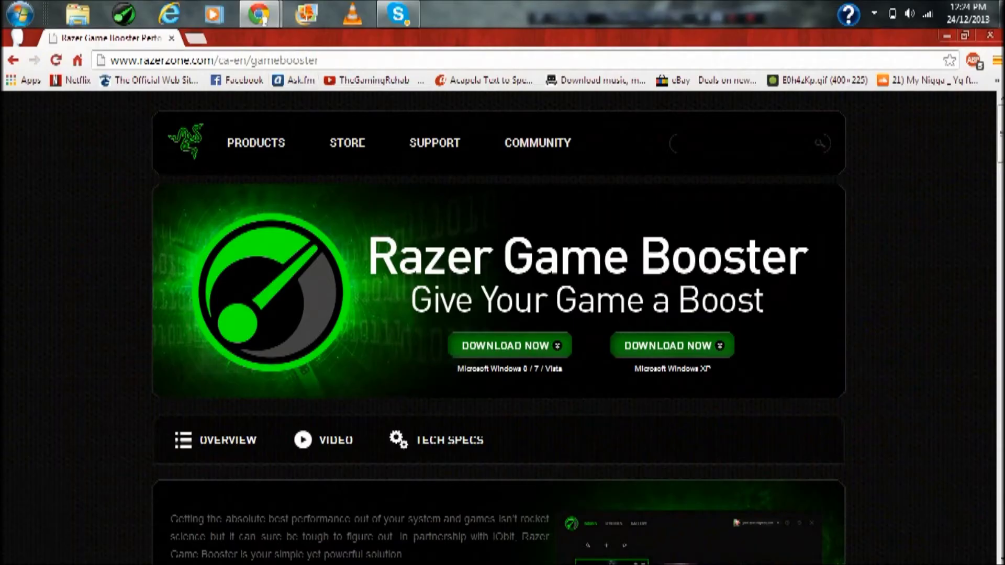
double_click(253, 60)
click(250, 60)
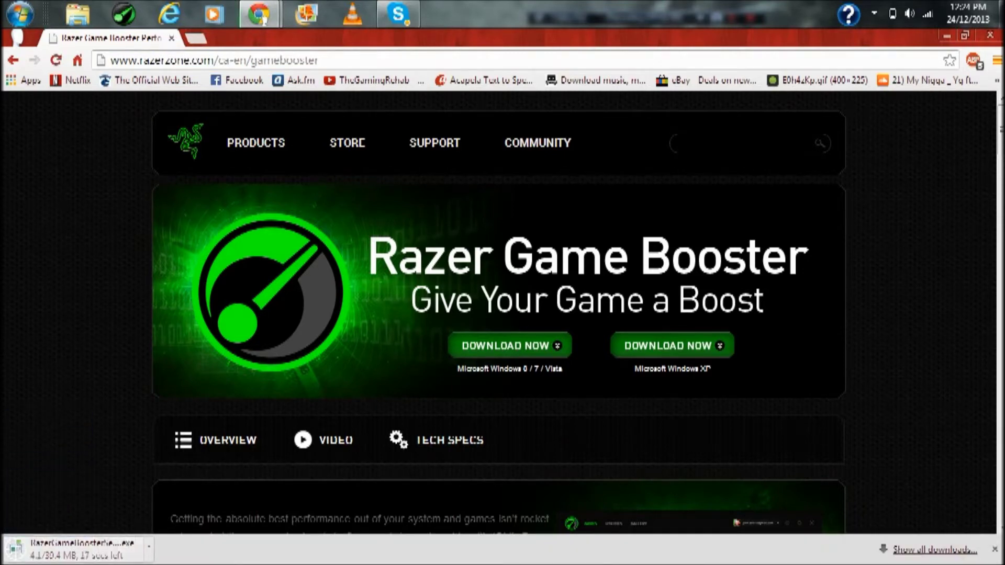
Step: Cancel the Razer Game Booster installer downloads, return to the Game Booster page and minimize the browser
click(149, 548)
click(173, 525)
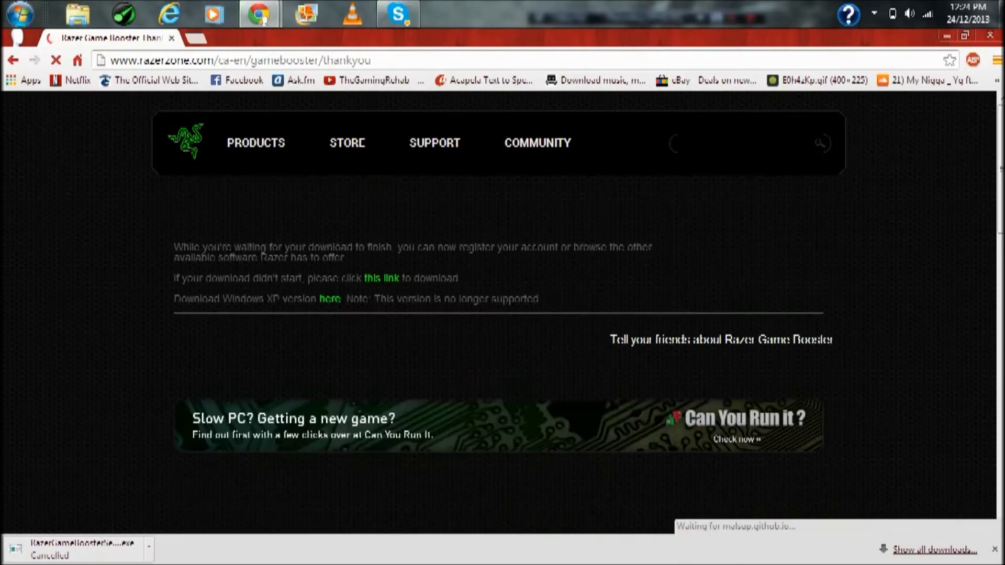
click(13, 60)
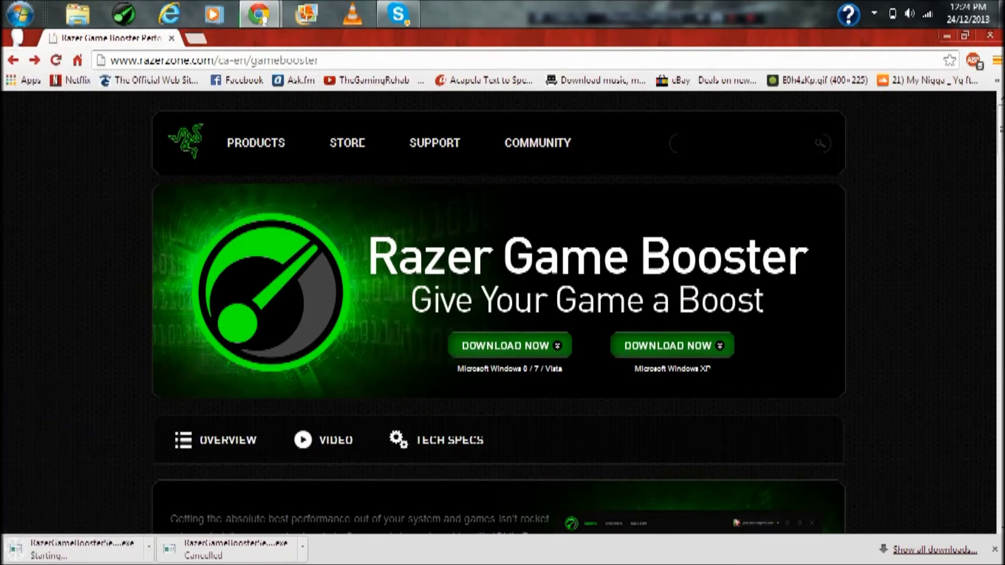
click(148, 546)
click(174, 523)
click(946, 35)
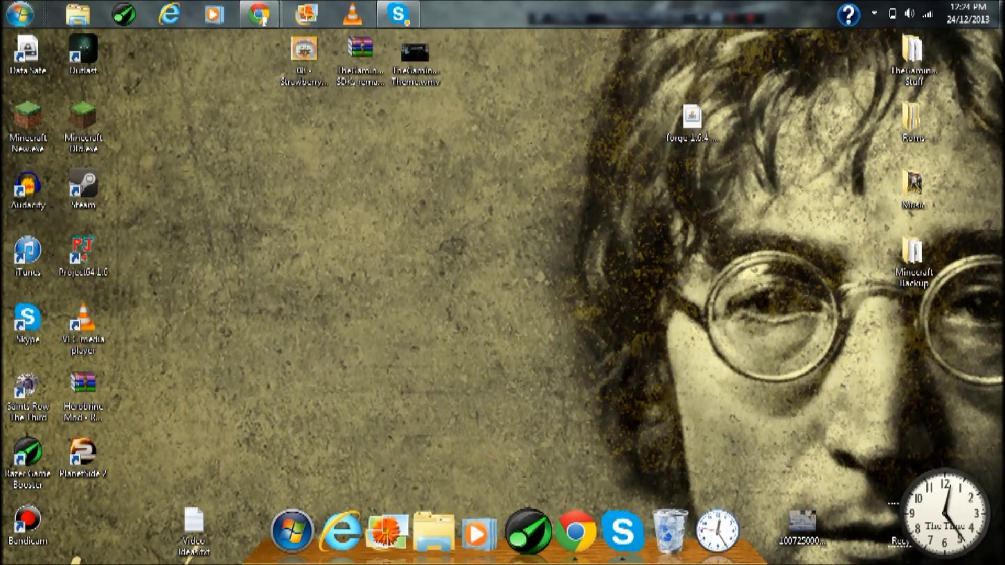
Step: Open the computer's system properties page from the Start menu
click(20, 14)
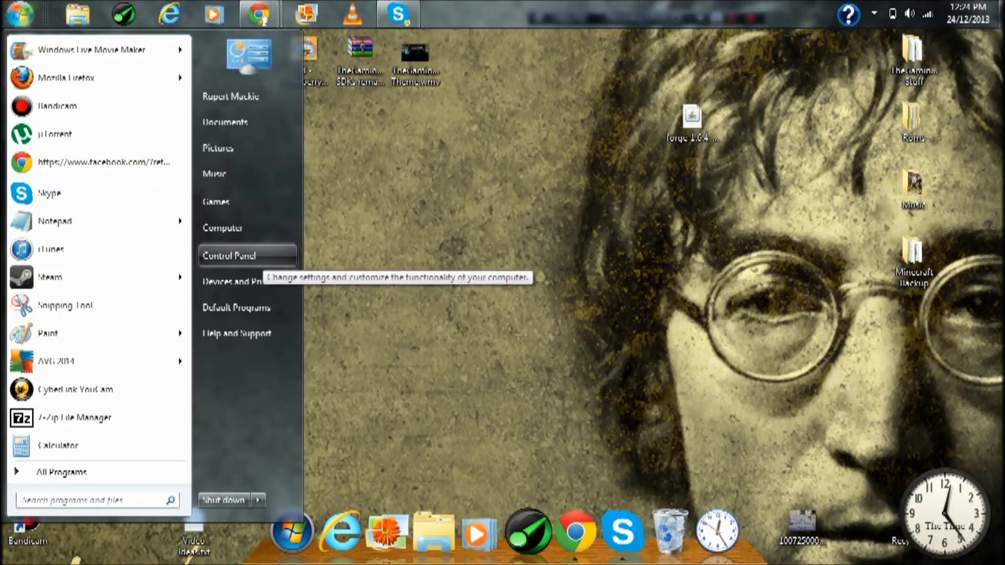
right_click(226, 233)
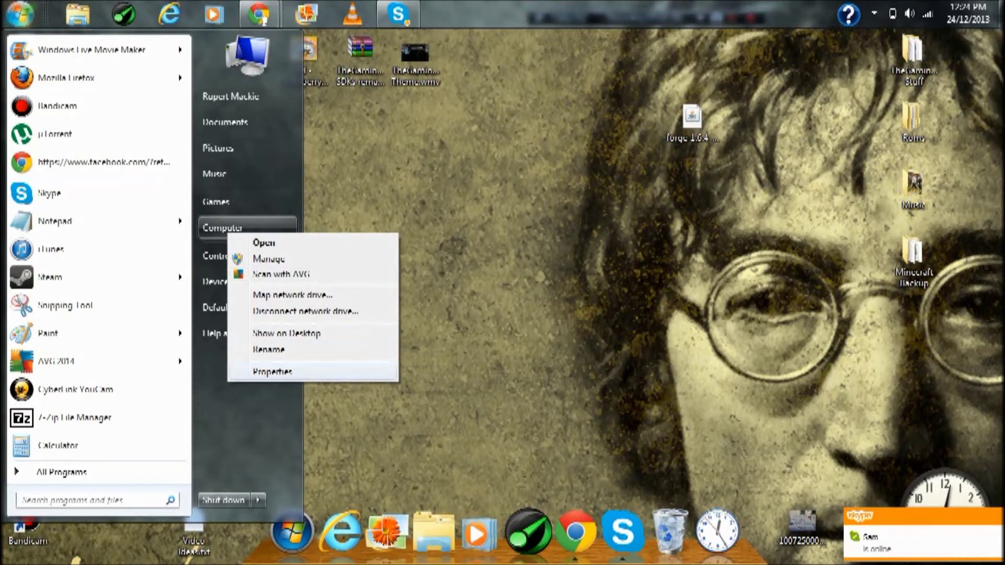
click(273, 372)
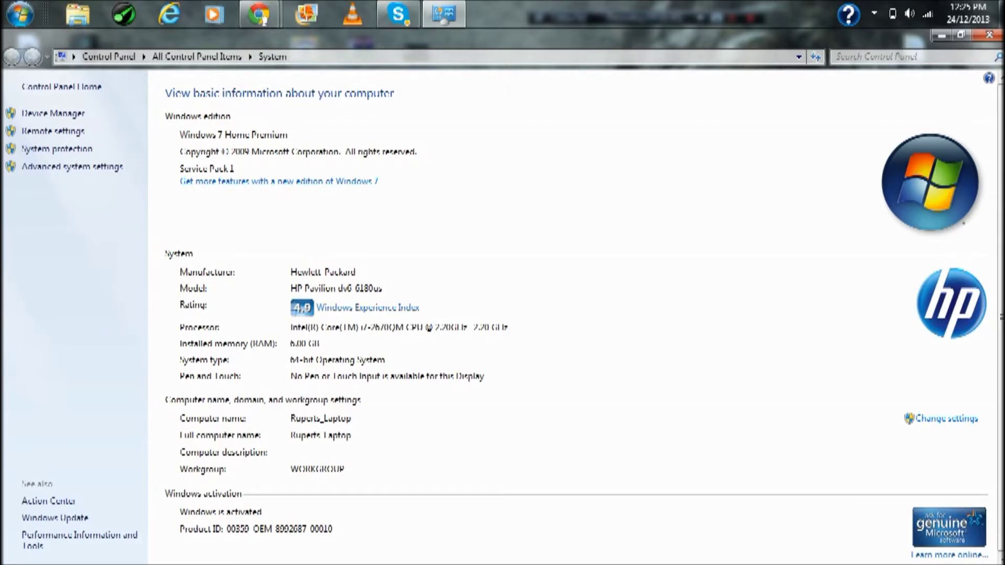
Step: Open the Virtual Memory settings through the advanced system settings and the advanced performance options
click(72, 167)
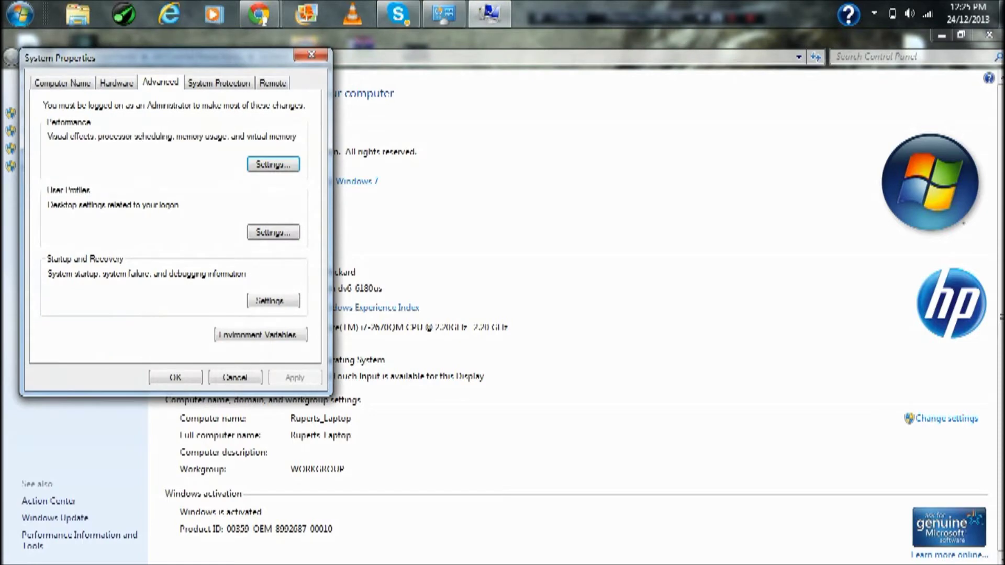
click(273, 164)
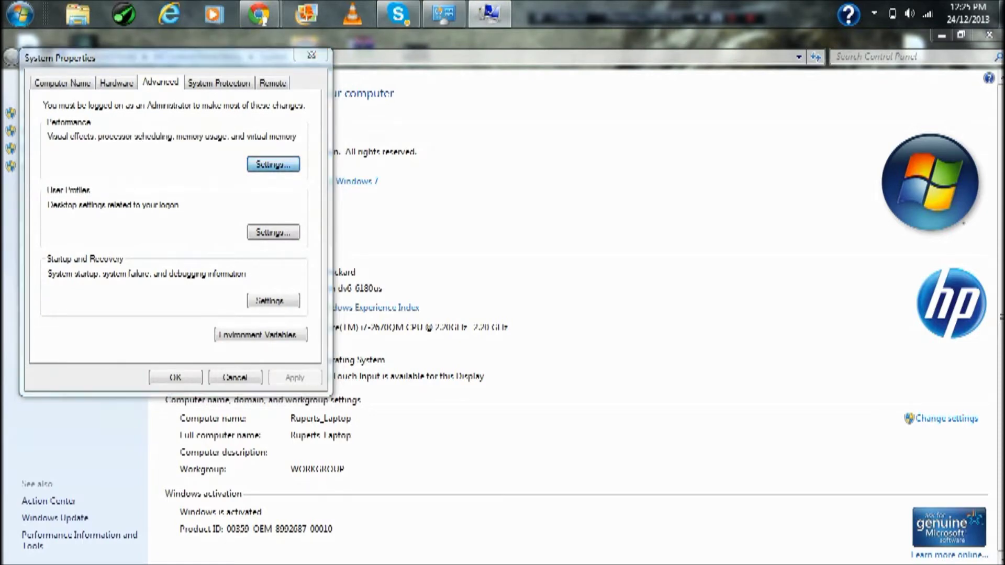
click(133, 138)
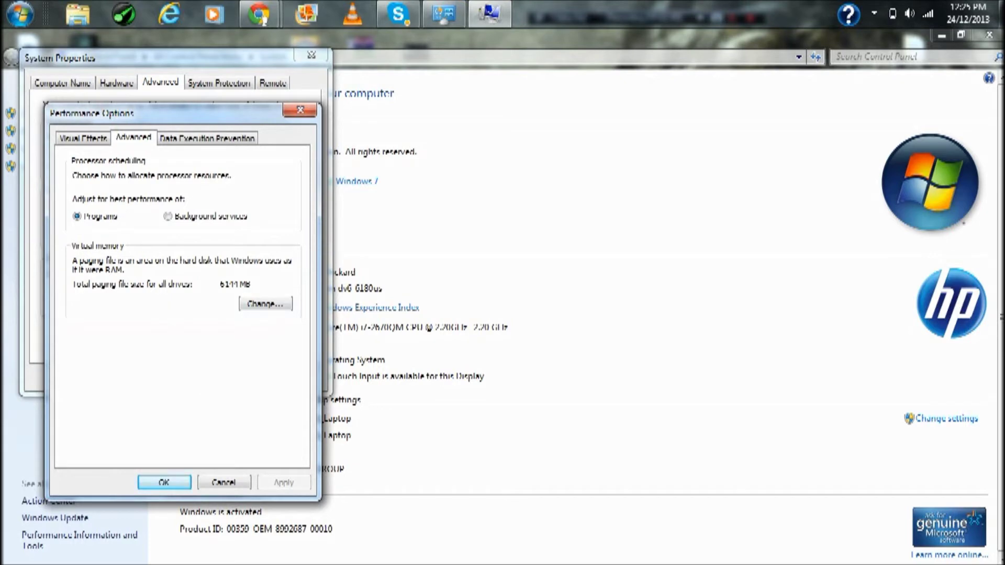
click(265, 304)
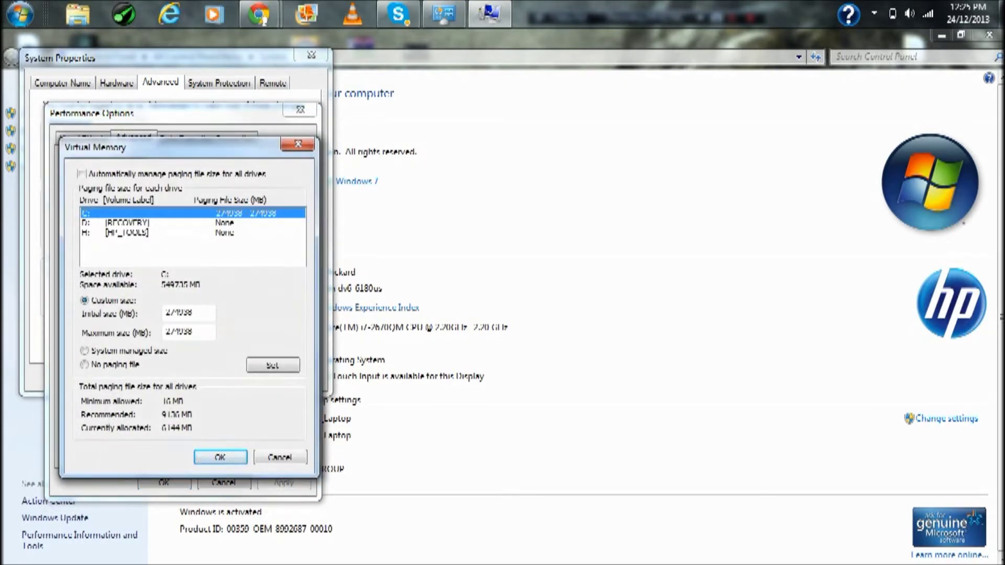
Step: Switch to the browser, dock it beside the Virtual Memory dialog, and search Google for "calculator" in a new tab
click(260, 14)
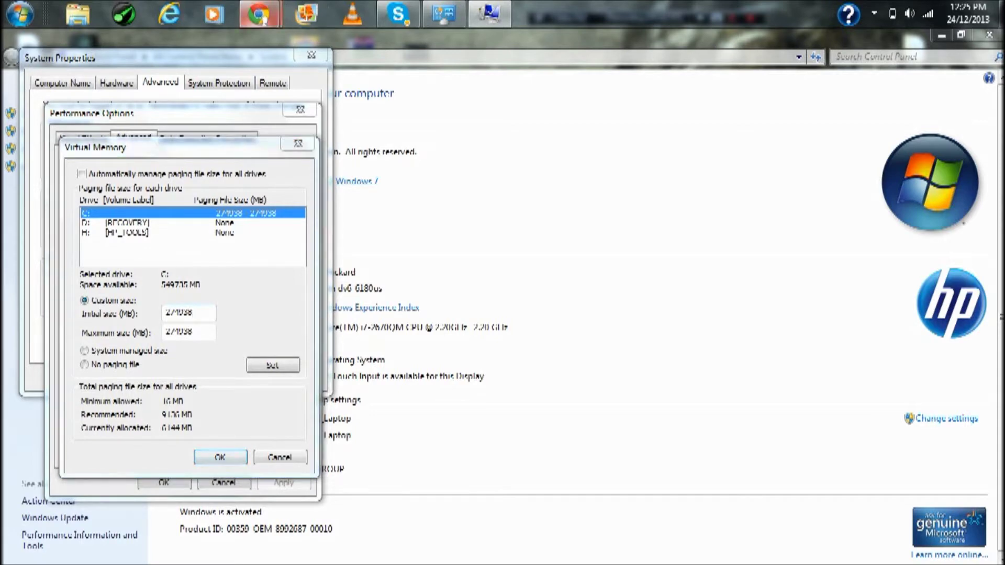
click(179, 97)
key(super+Right)
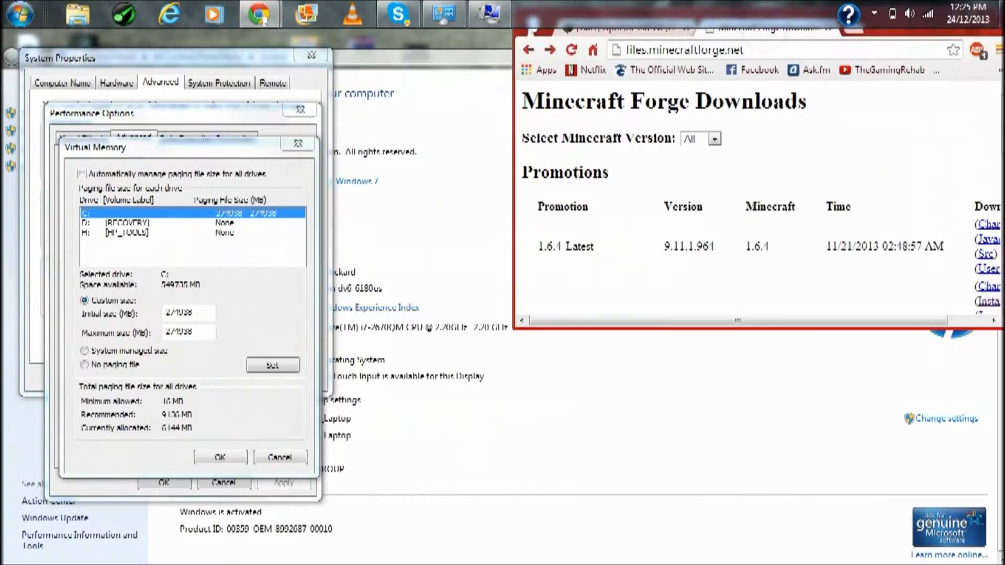
key(ctrl+t)
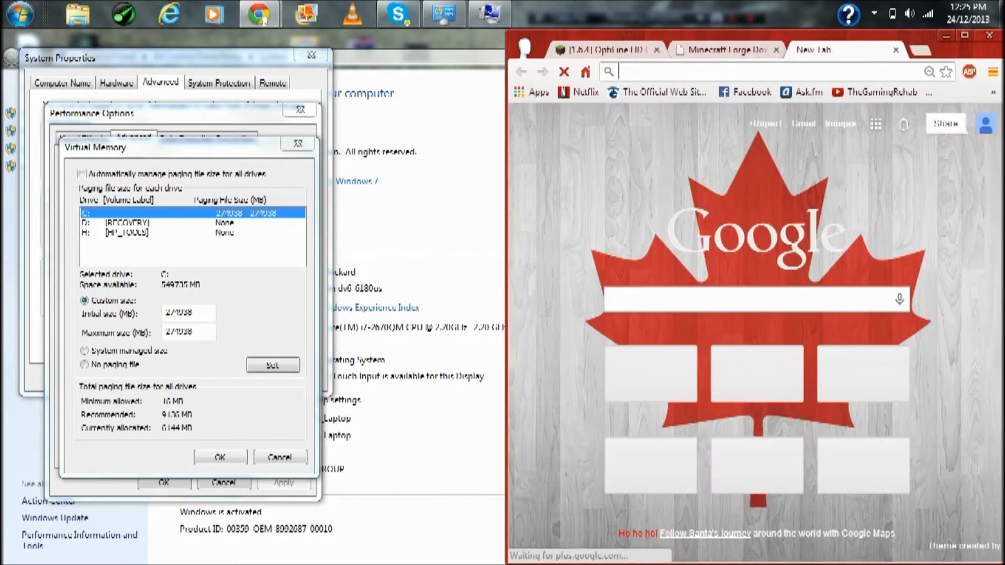
text(calculat)
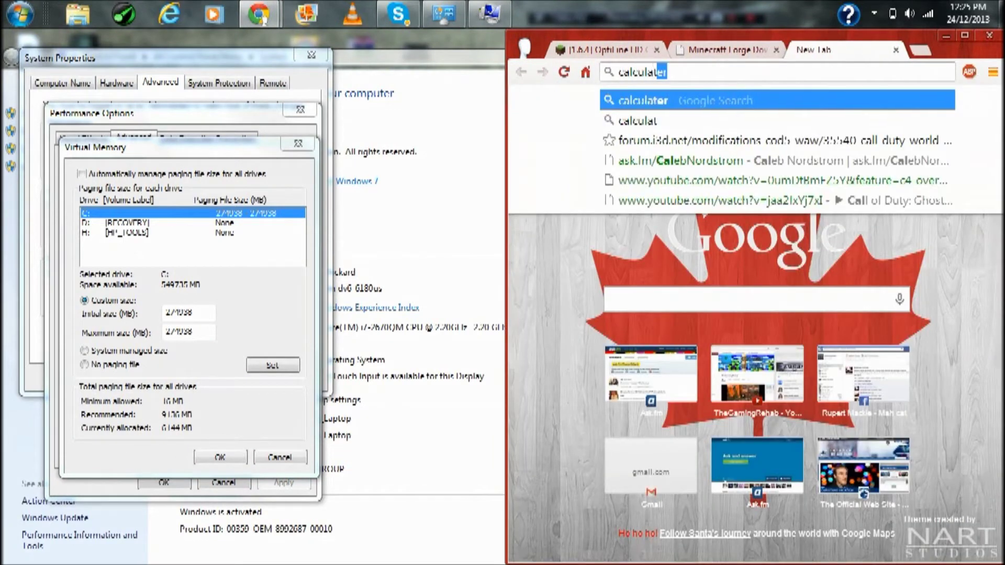
text(or)
key(Return)
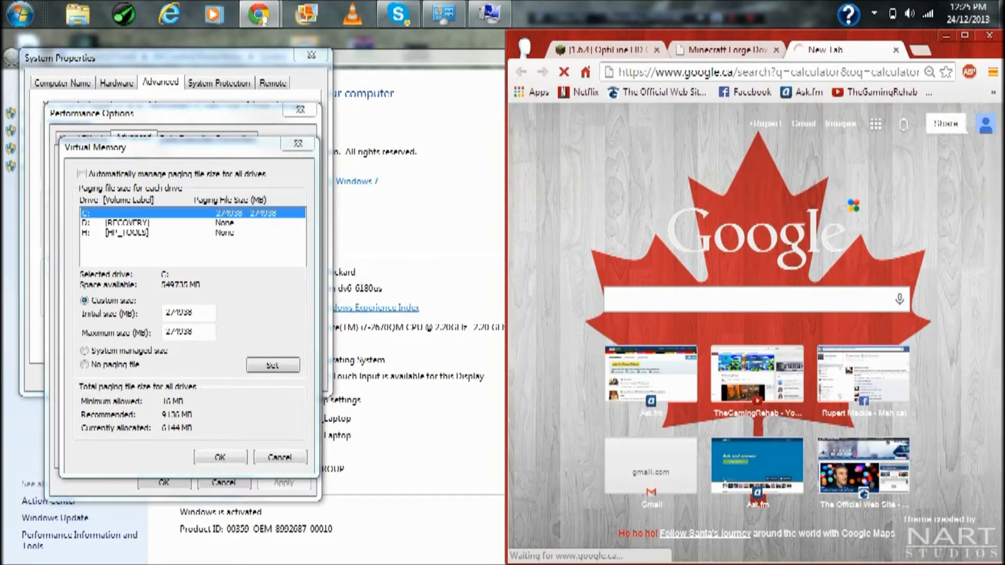
Step: Divide drive C's available space, 549735 MB, by 3 in the Google calculator
key(alt+Tab)
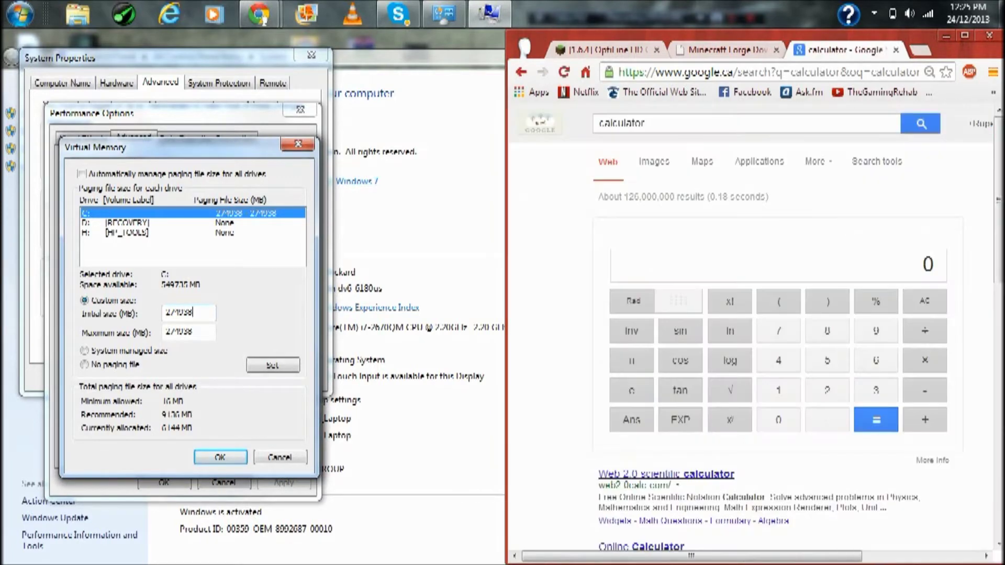
key(shift+Left)
key(shift+Left)
key(shift+Left)
click(193, 312)
click(779, 265)
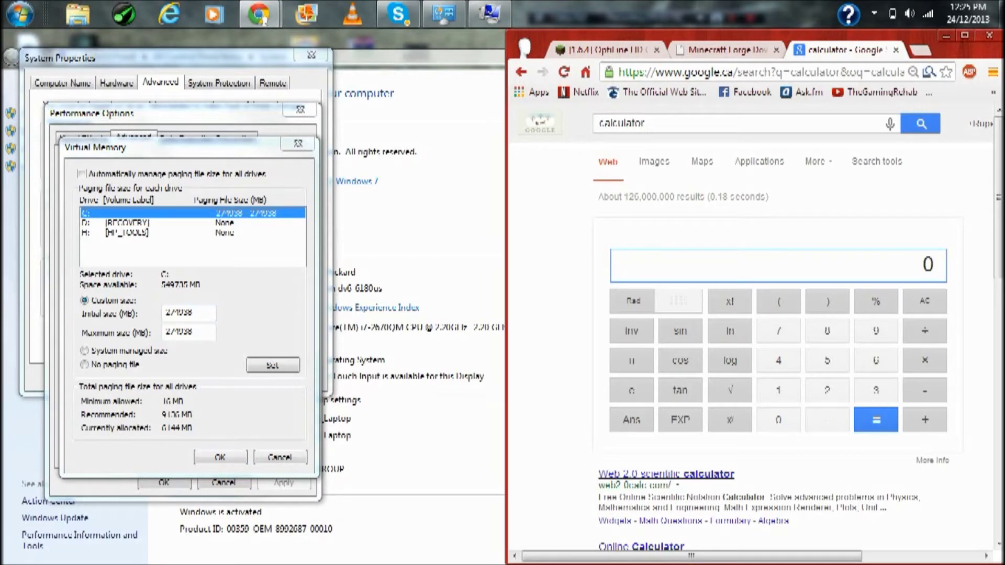
text(5497)
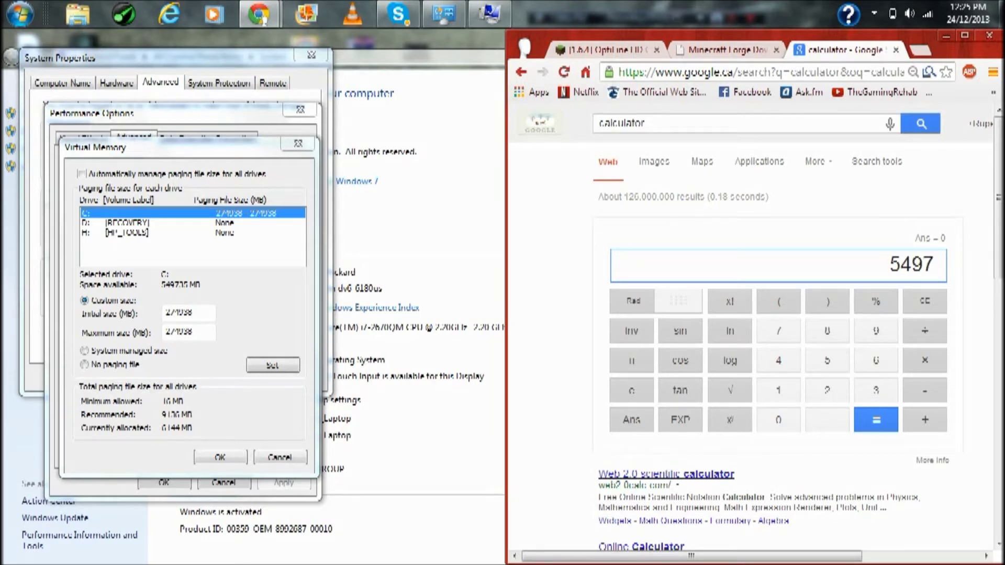
text(35)
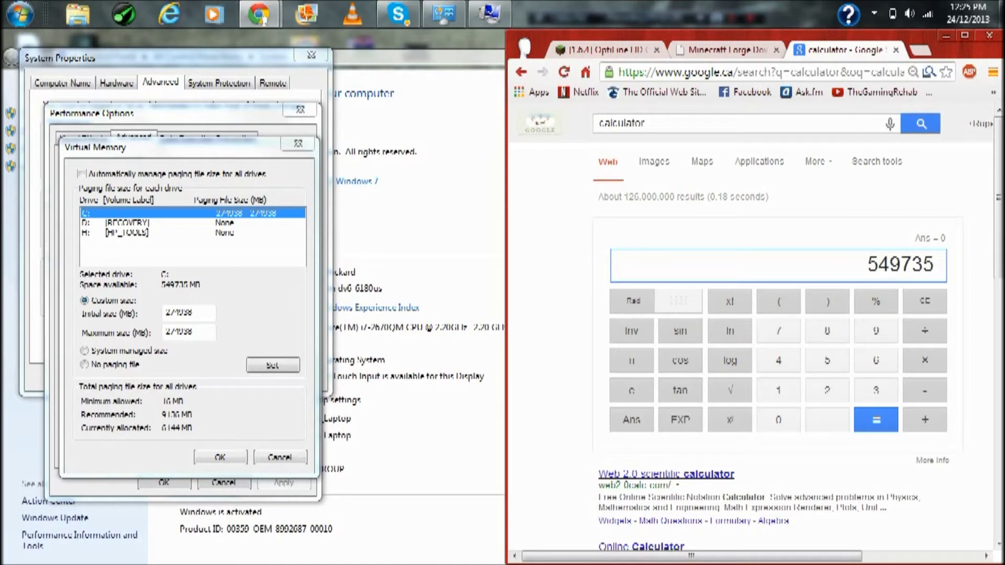
text(/)
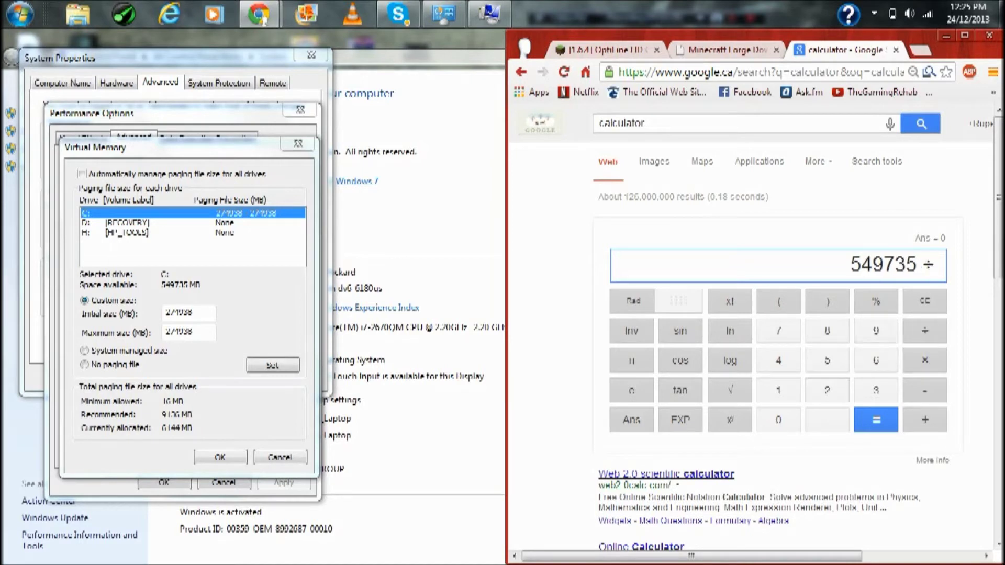
text(3)
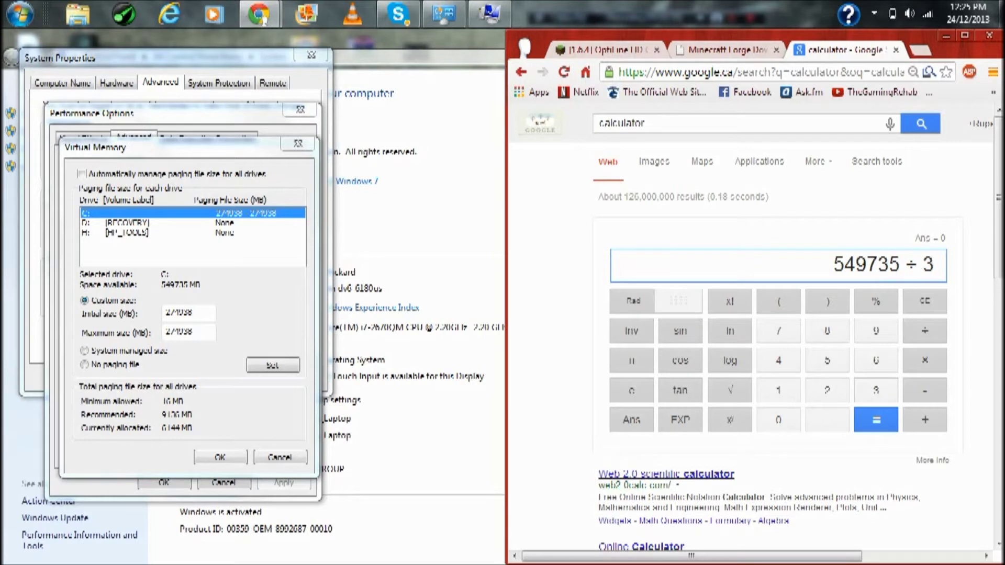
key(Return)
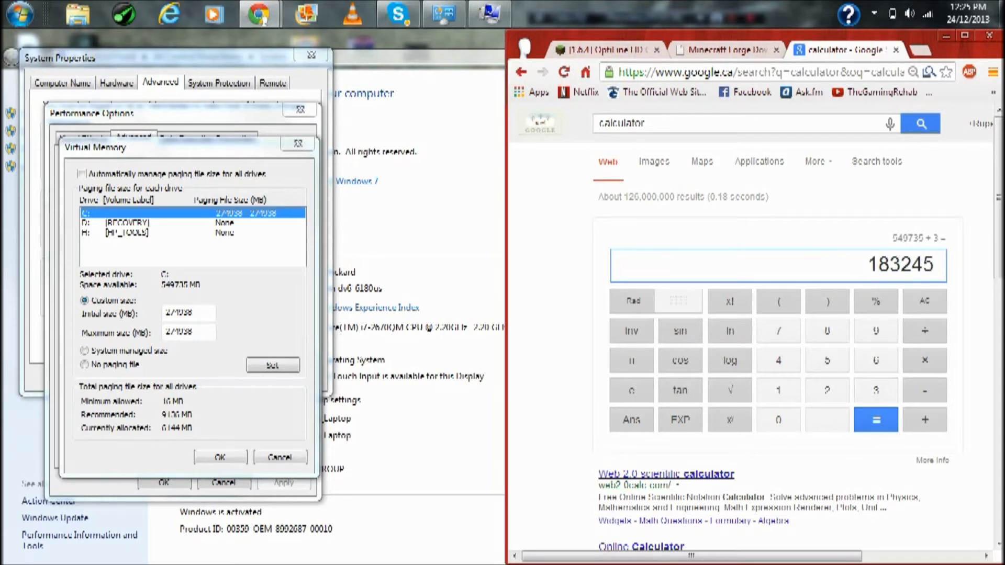
Step: Copy the calculator result and set both the initial and maximum paging file size to 183245 MB
drag(868, 265, 890, 545)
click(900, 265)
double_click(900, 264)
click(901, 264)
double_click(900, 265)
key(ctrl+c)
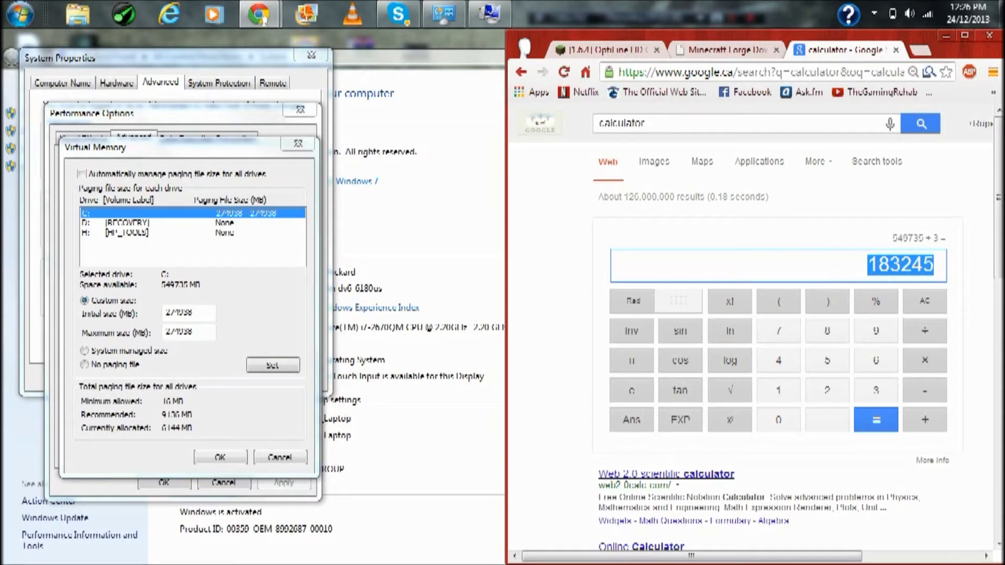
double_click(187, 312)
key(ctrl+v)
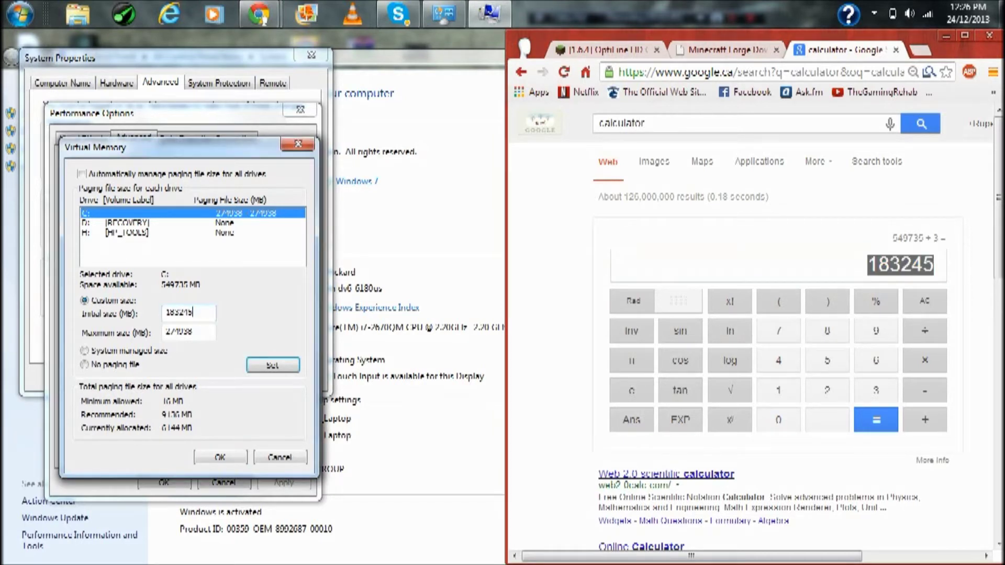
key(Tab)
key(ctrl+v)
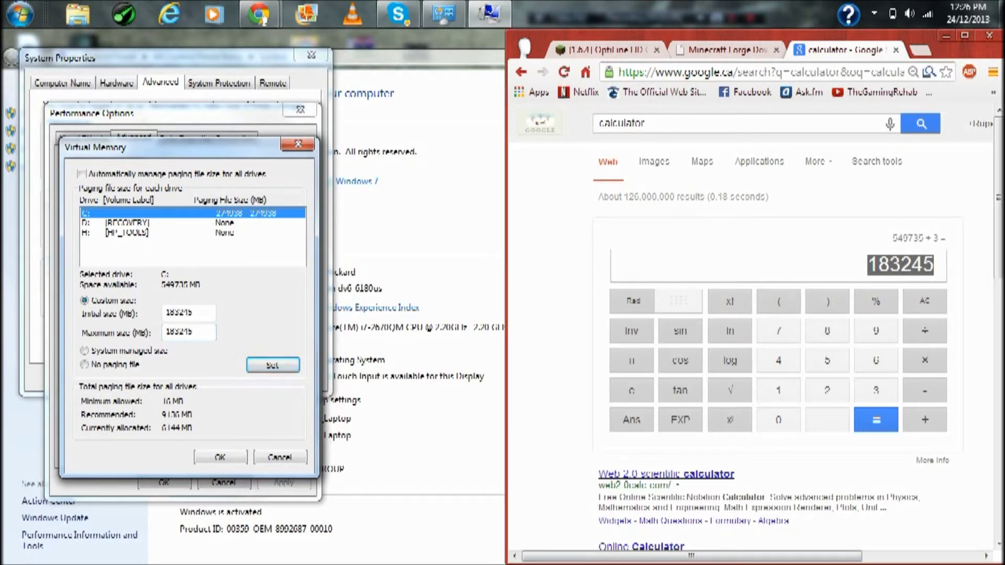
Step: Calculate 1024 × 4 in the Google calculator to convert 4 GB to megabytes
key(alt+Tab)
key(ctrl+a)
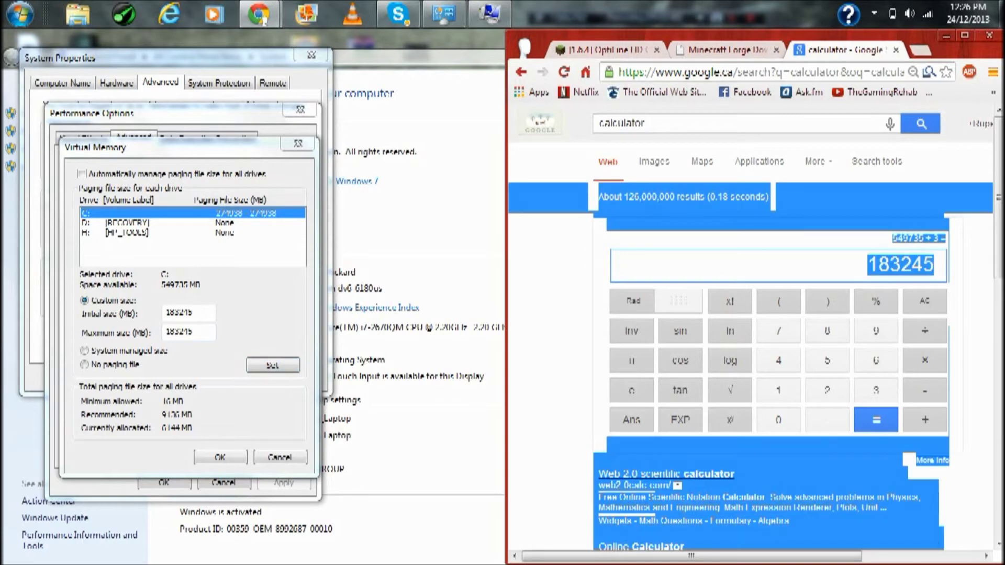
key(Escape)
key(ctrl+a)
key(Escape)
double_click(900, 264)
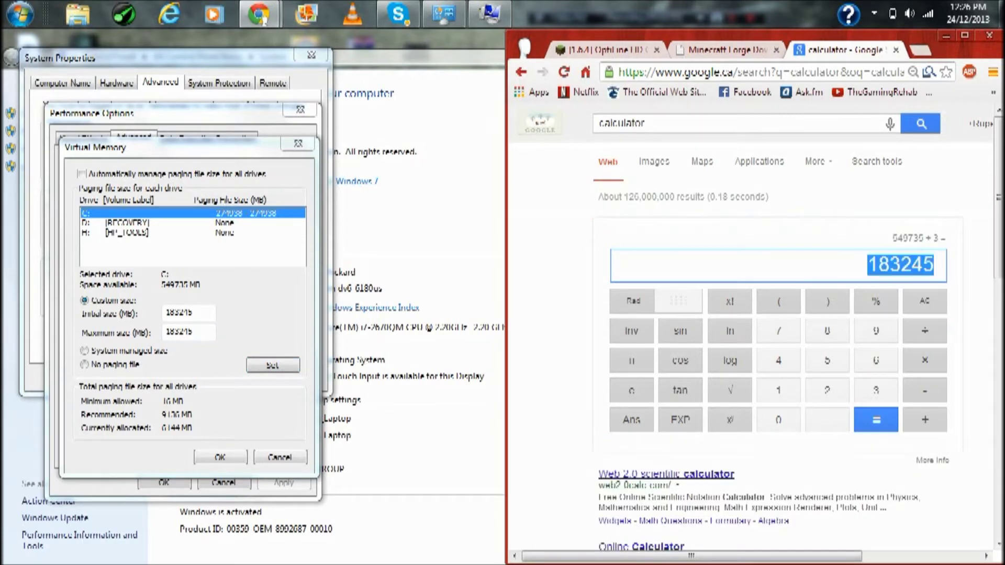
text(1024)
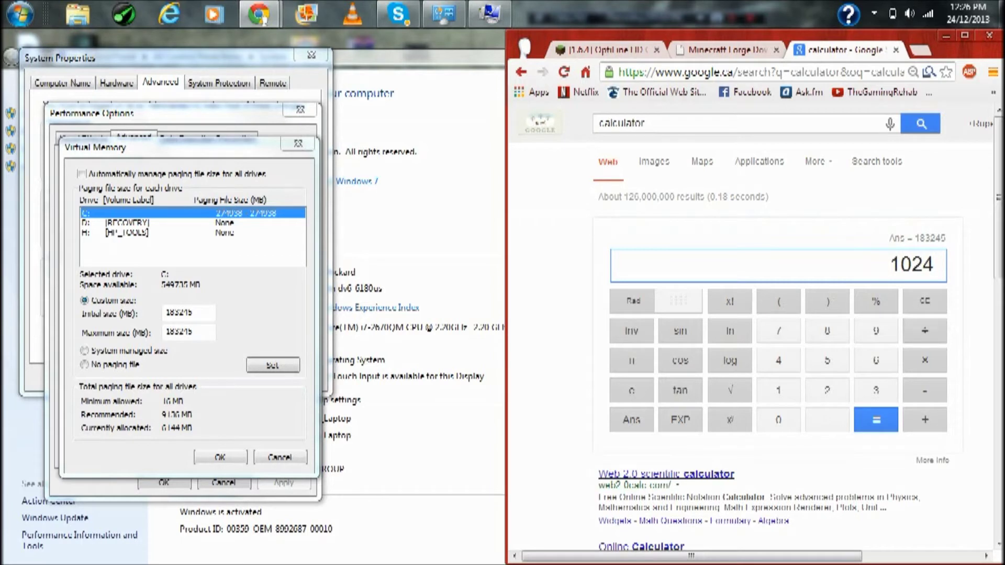
text(*4)
key(Return)
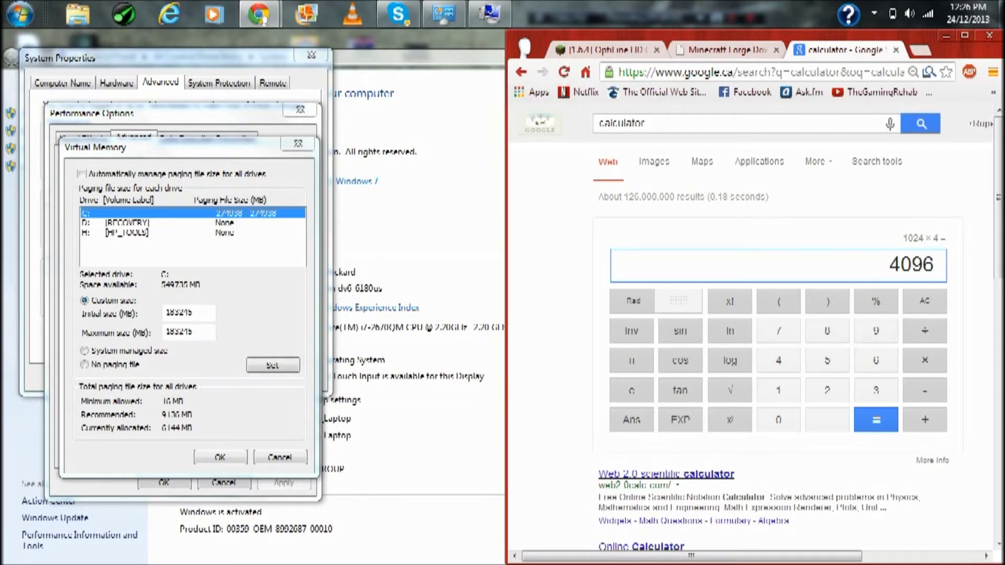
drag(901, 265, 912, 265)
Step: Apply the custom paging file size to drive C, accept the Virtual Memory settings and acknowledge the restart notice
key(alt+Tab)
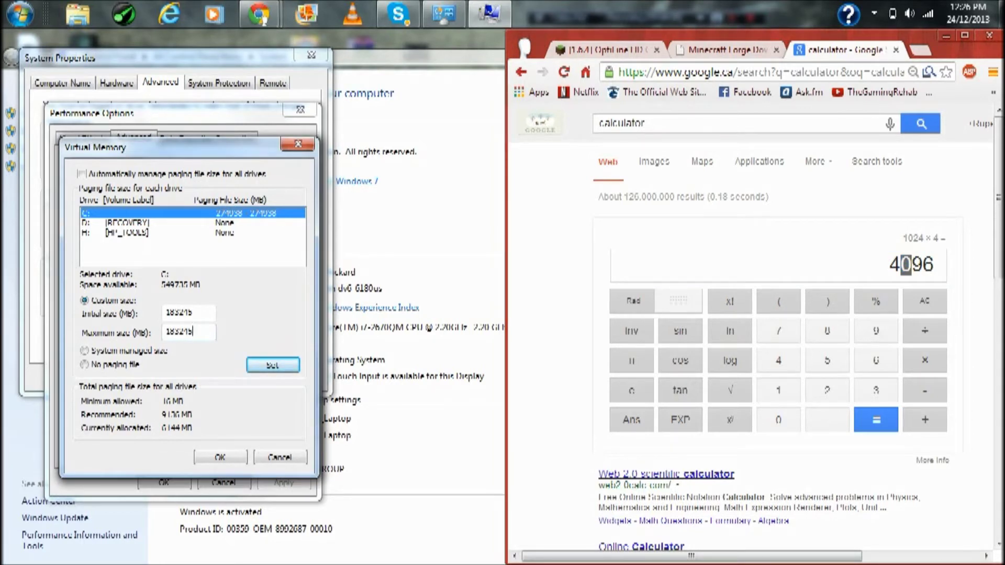
key(Return)
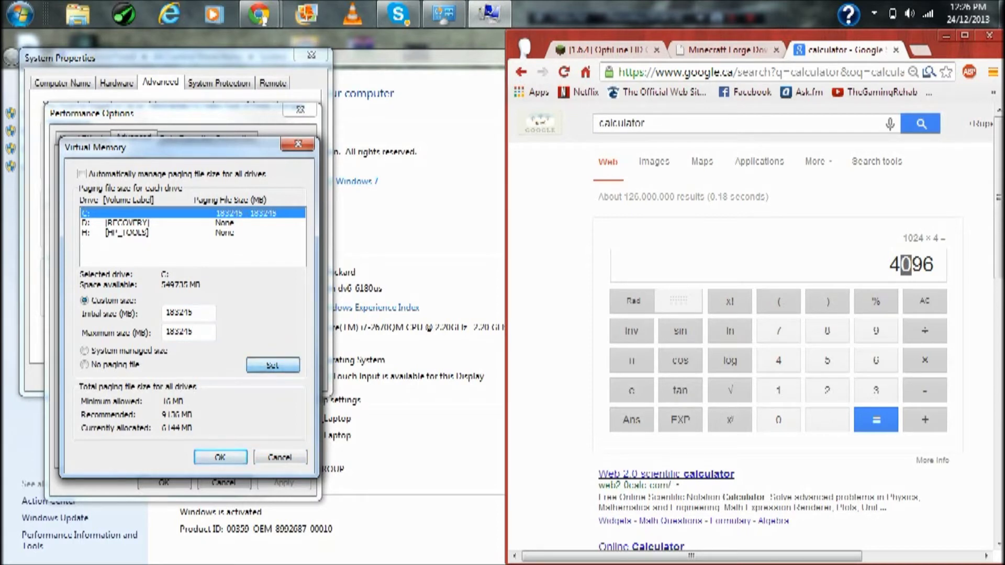
key(Return)
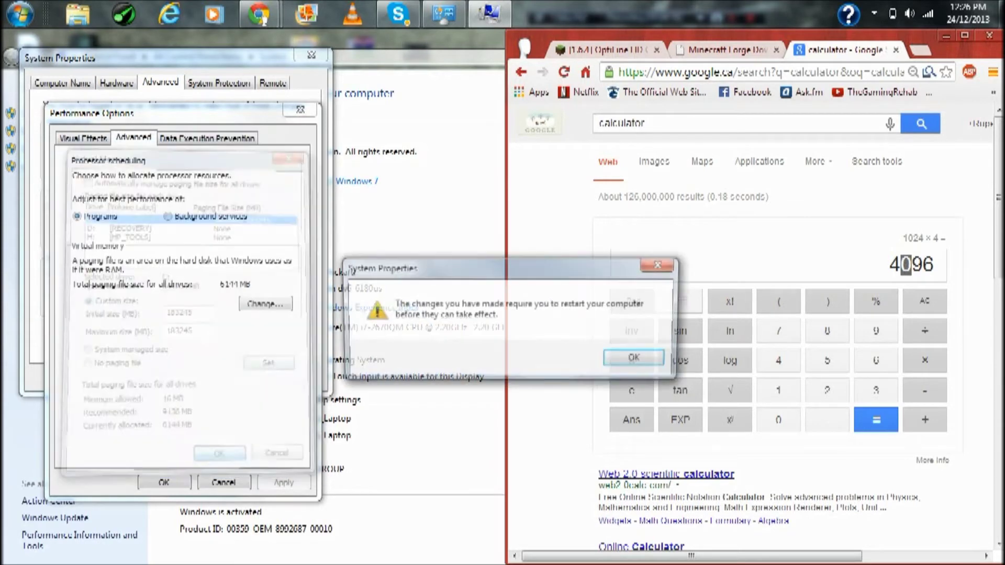
key(Return)
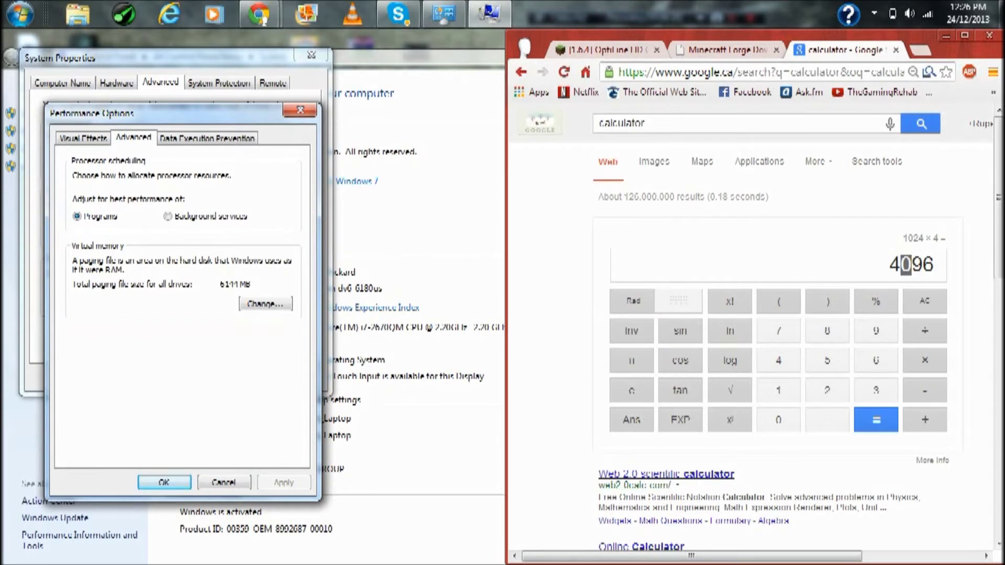
Step: Accept the Performance Options and System Properties dialogs and postpone the computer restart
key(Return)
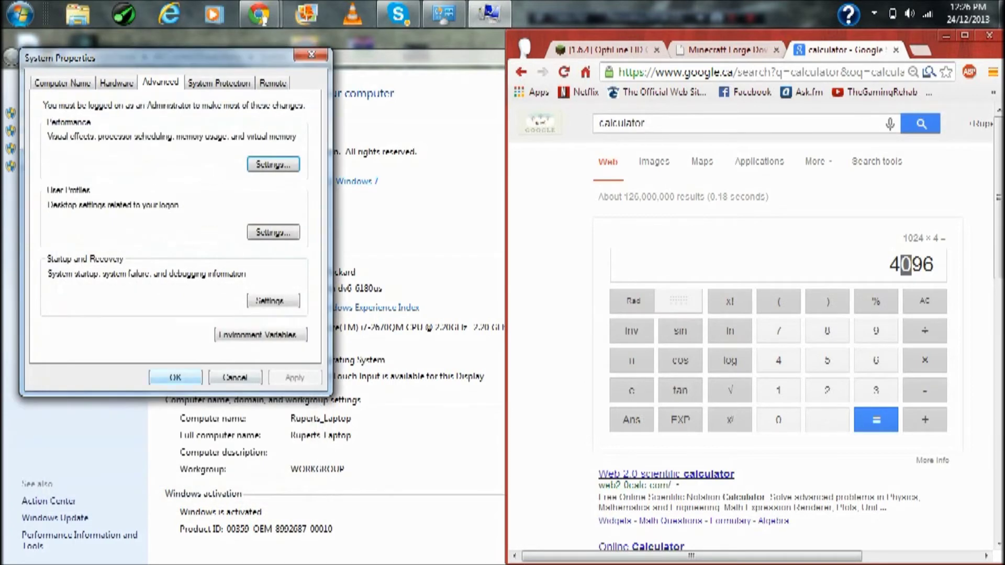
key(Return)
key(Tab)
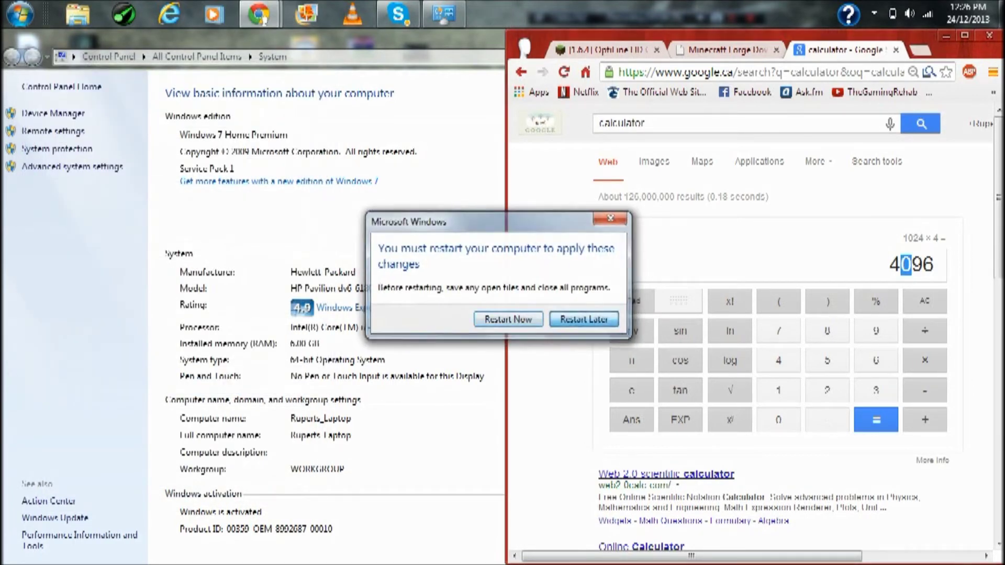
key(Return)
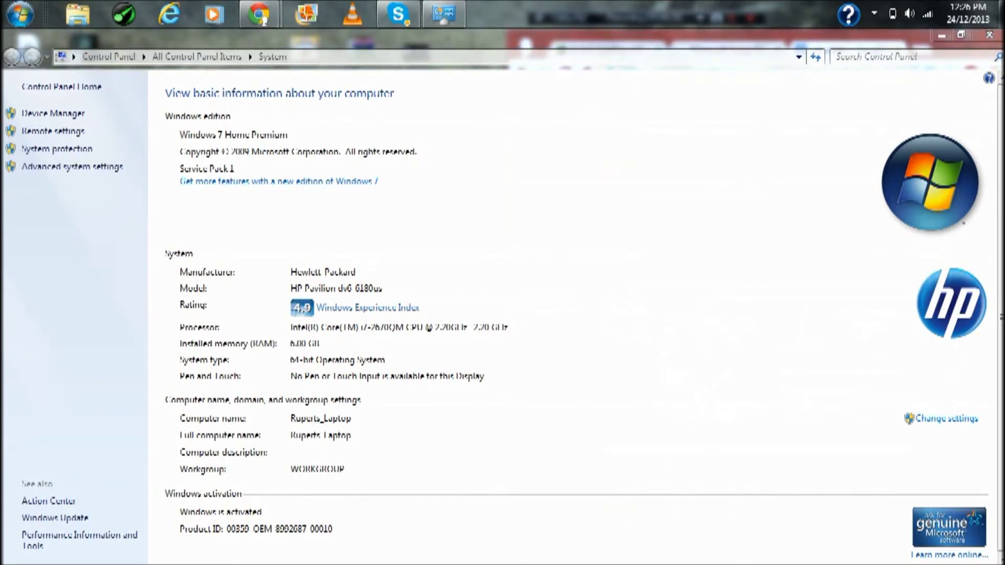
Step: Close the System window and the calculator tab, and minimize the browser to reveal the desktop
click(988, 35)
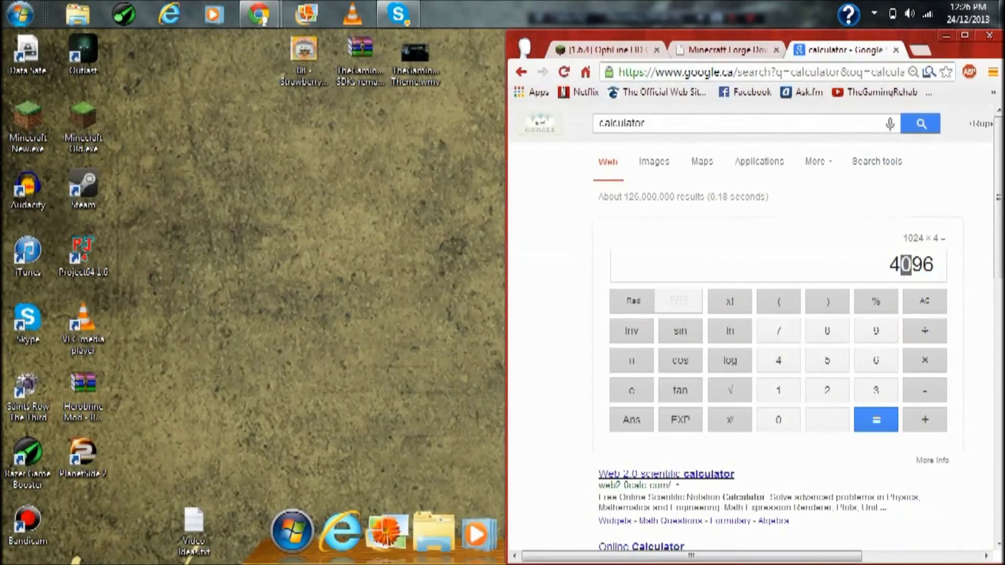
drag(935, 36, 607, 10)
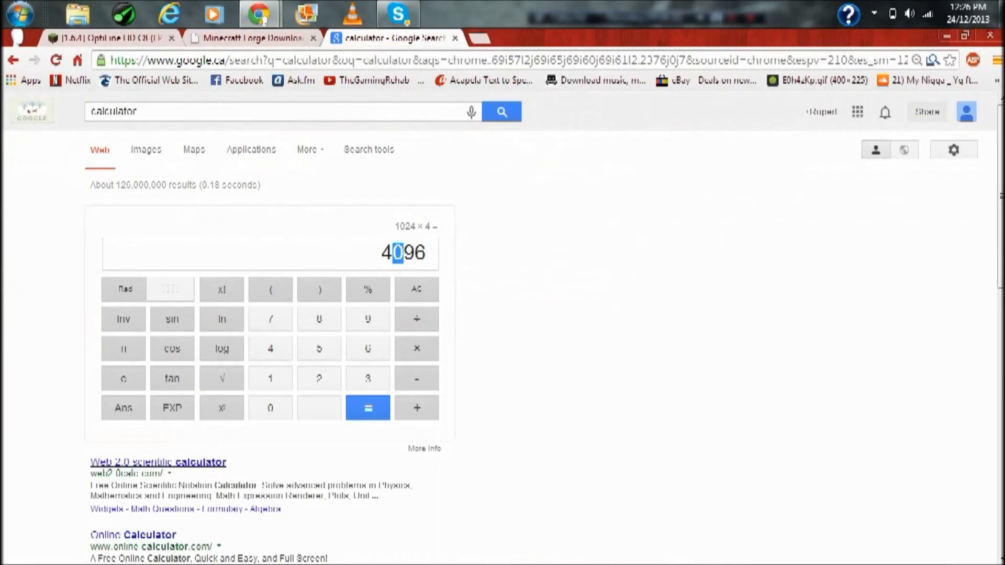
click(455, 37)
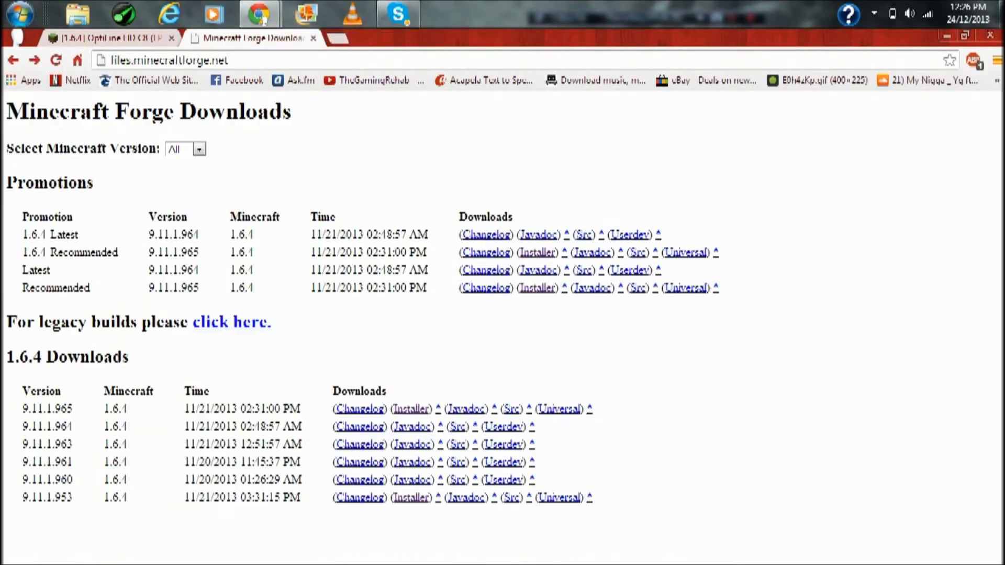
click(946, 36)
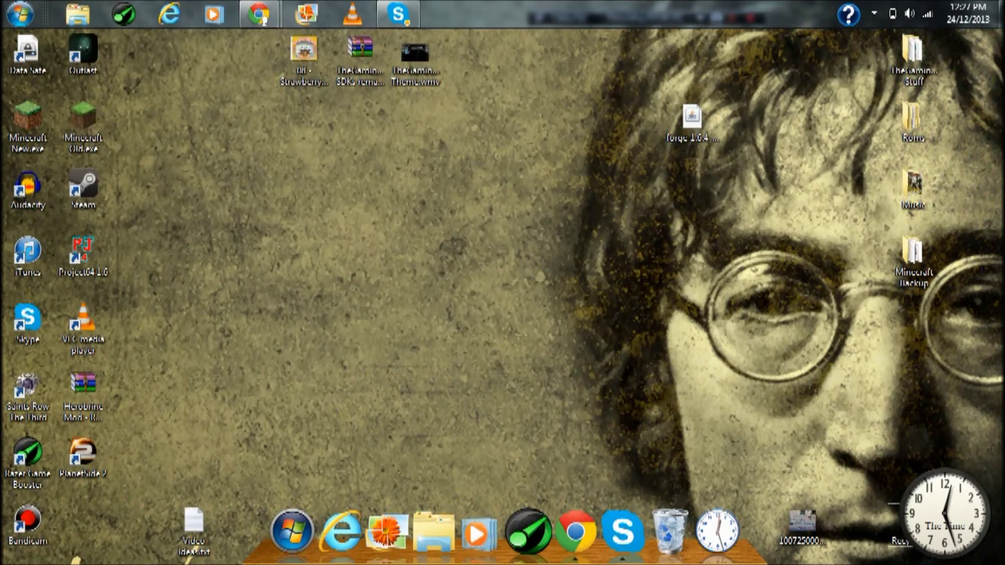
Step: Start the new Minecraft launcher from the desktop and select the Forge profile
click(28, 127)
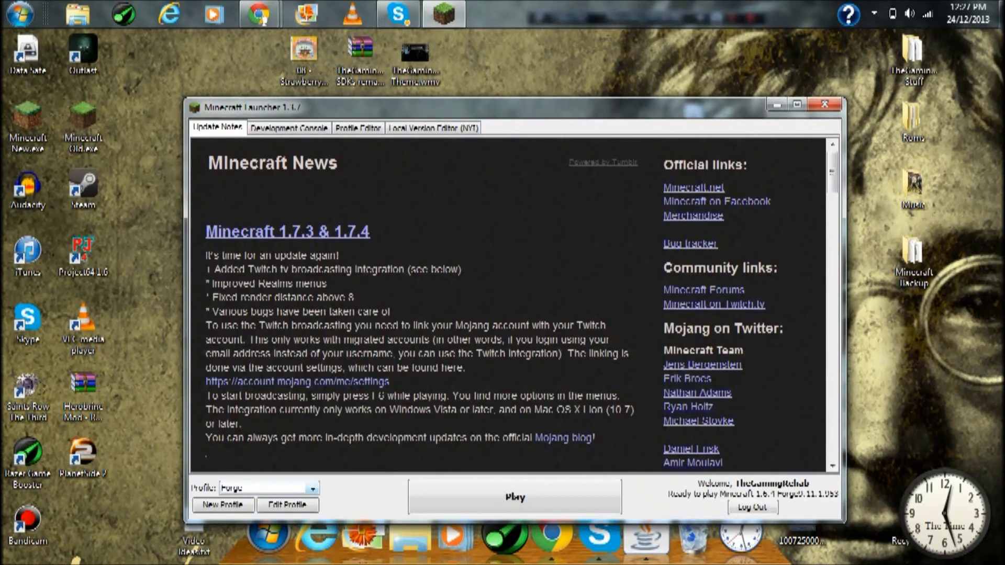
click(312, 489)
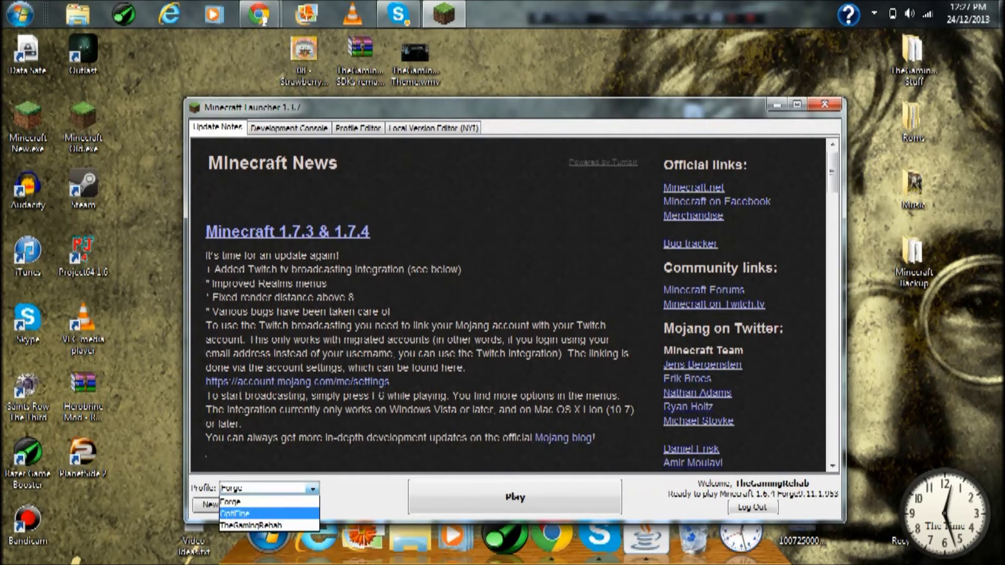
click(282, 502)
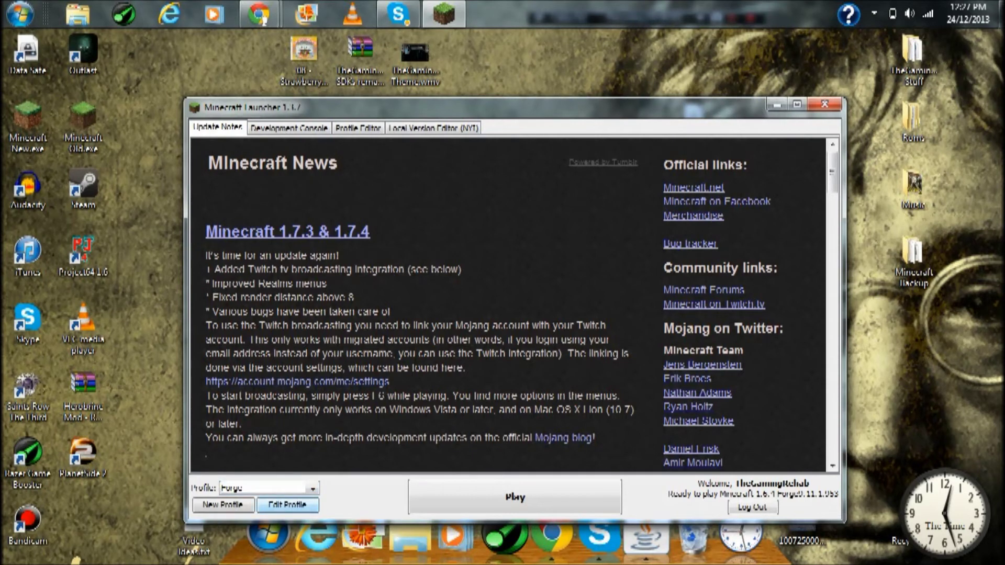
Step: Open the Forge profile for editing, point out its JVM Arguments setting and save the profile
click(286, 505)
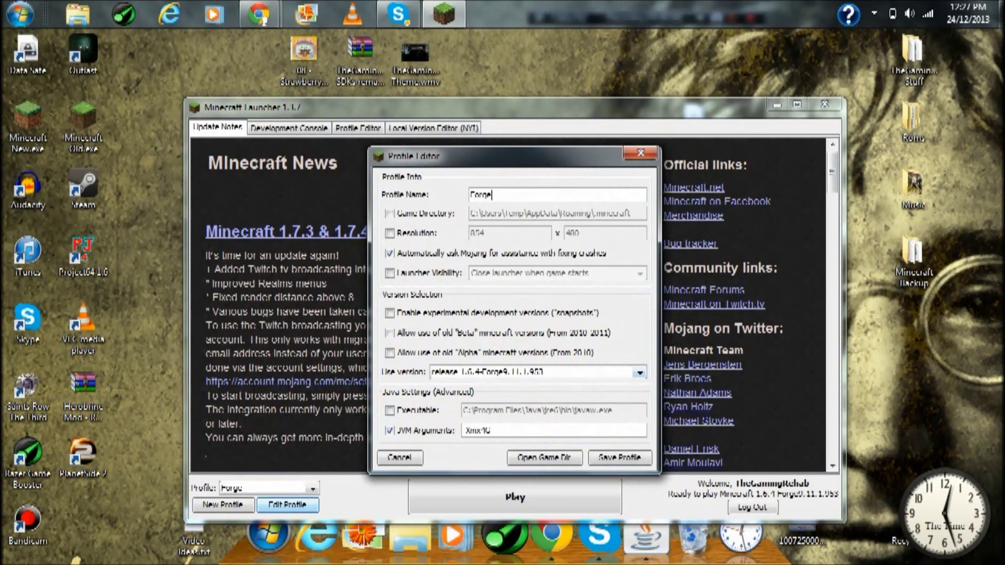
click(464, 430)
click(619, 457)
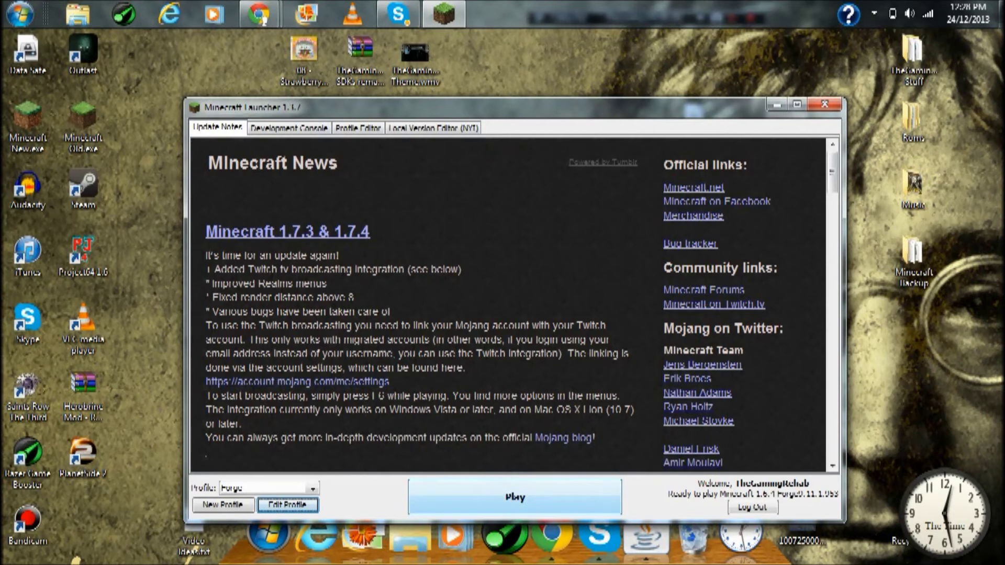
Step: Close the Minecraft launcher, open Razer Game Booster and launch Minecraft New.exe through it
click(824, 104)
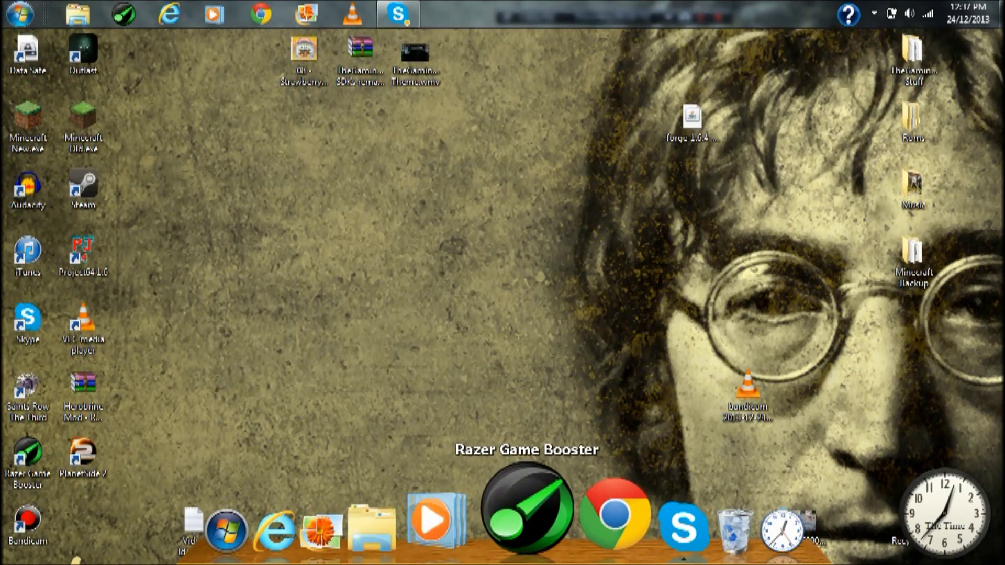
click(526, 510)
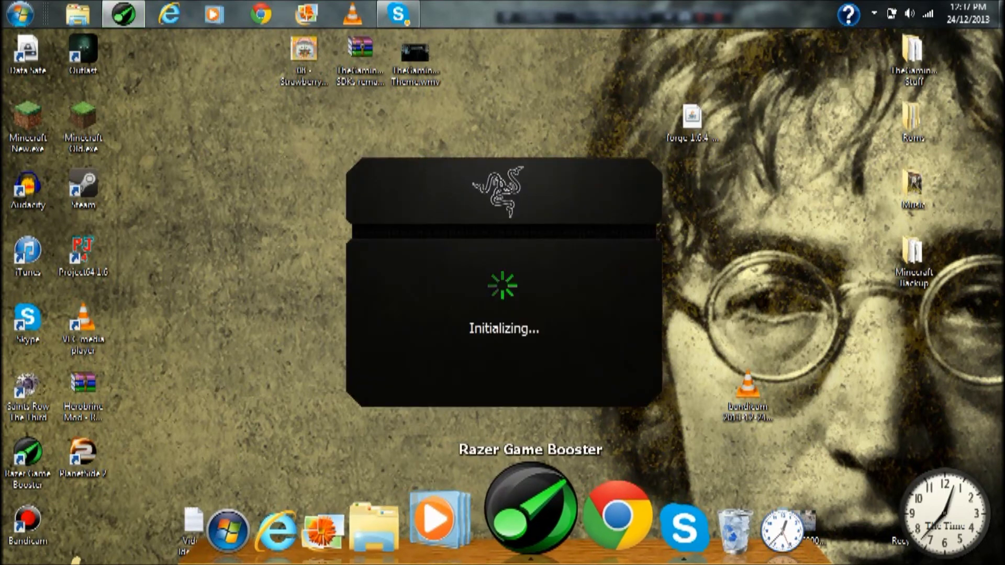
drag(503, 314, 439, 270)
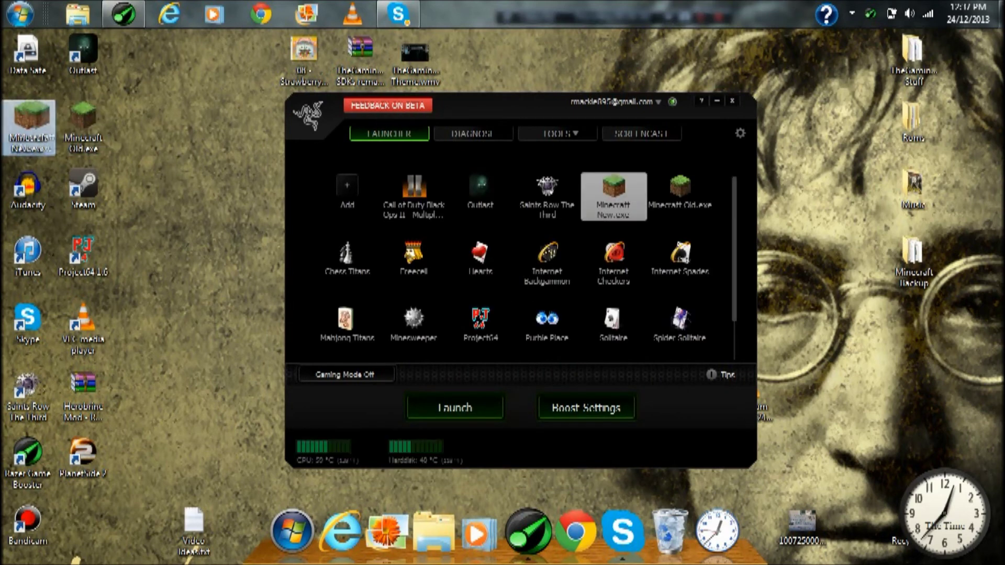
click(614, 196)
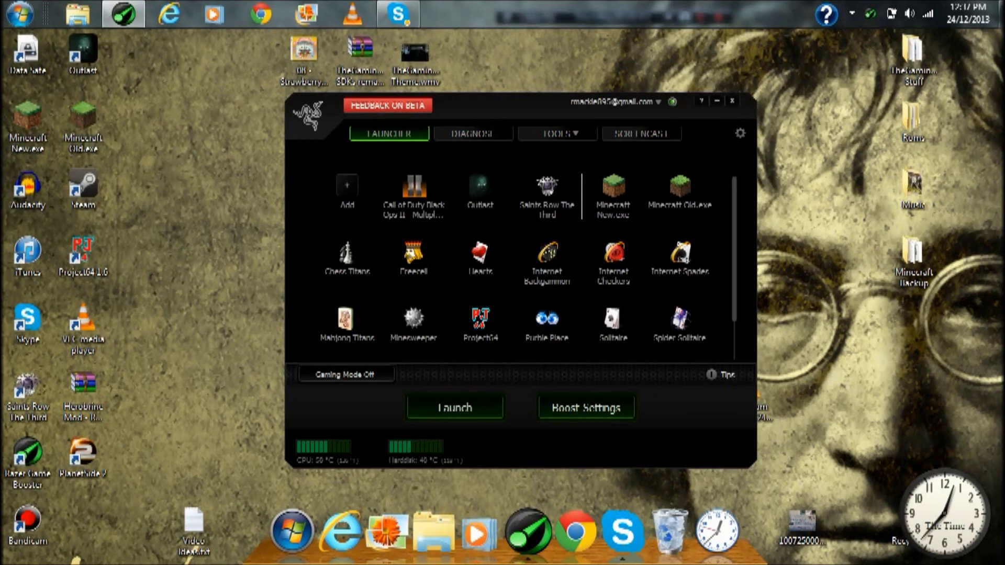
click(454, 407)
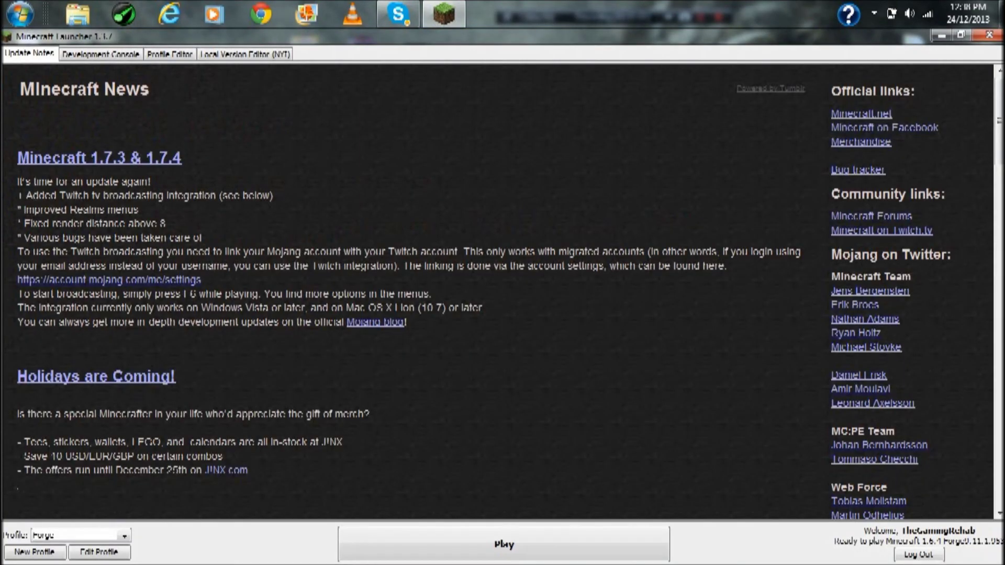
Step: Save the Forge profile with the JVM argument -Xmx4G and start the game
click(99, 552)
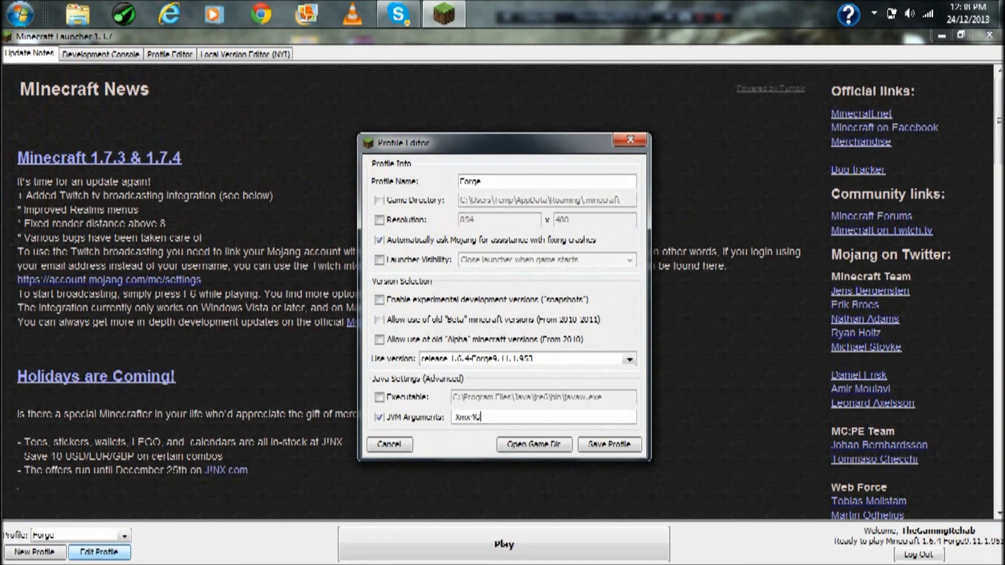
click(609, 444)
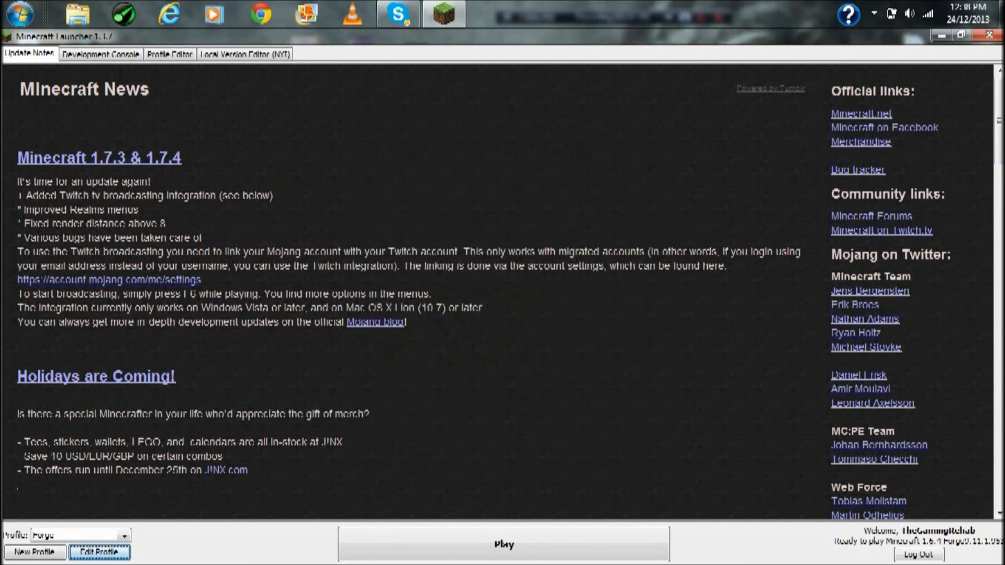
click(503, 544)
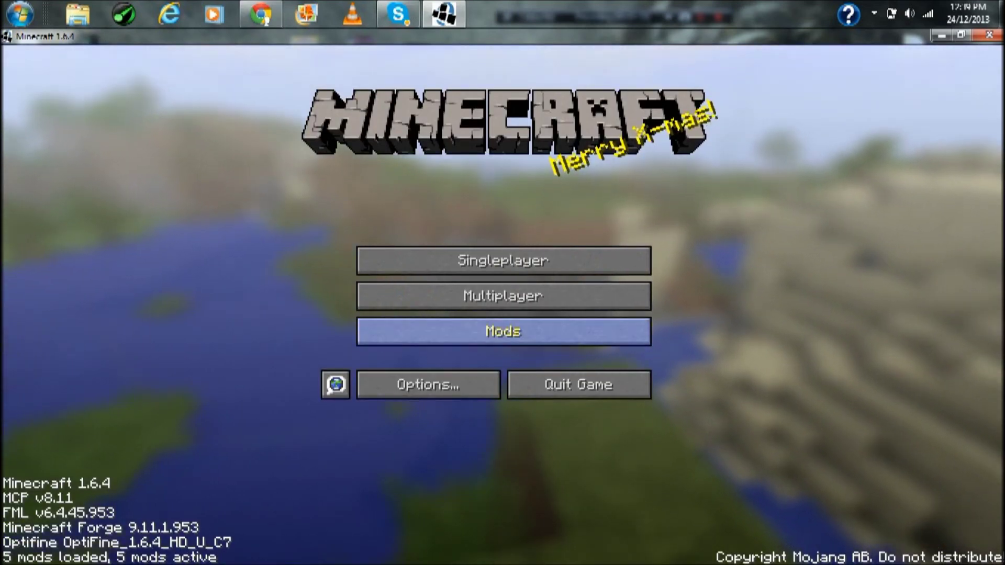
Step: Review the loaded mods in the Mod List and open a saved singleplayer world
click(504, 331)
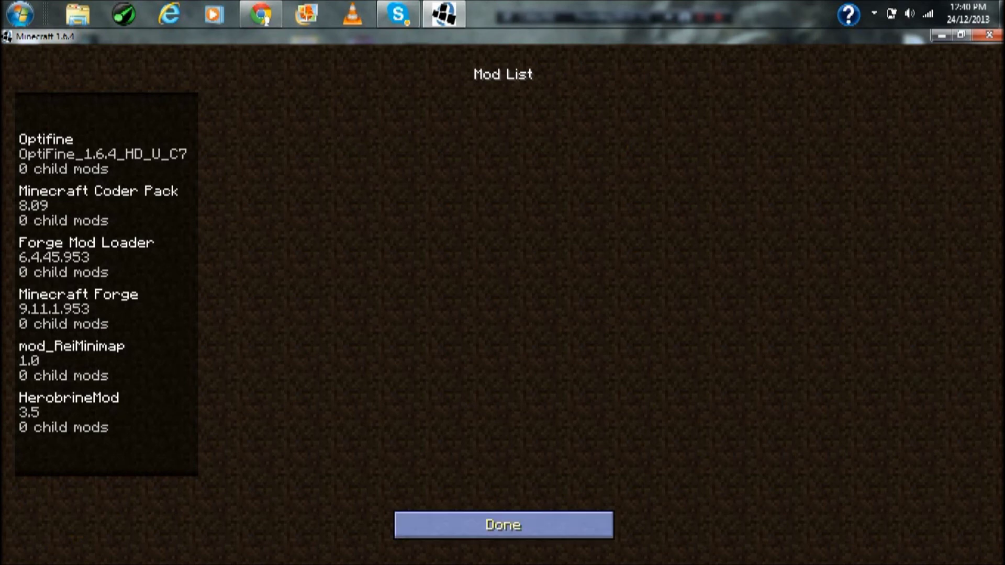
click(504, 525)
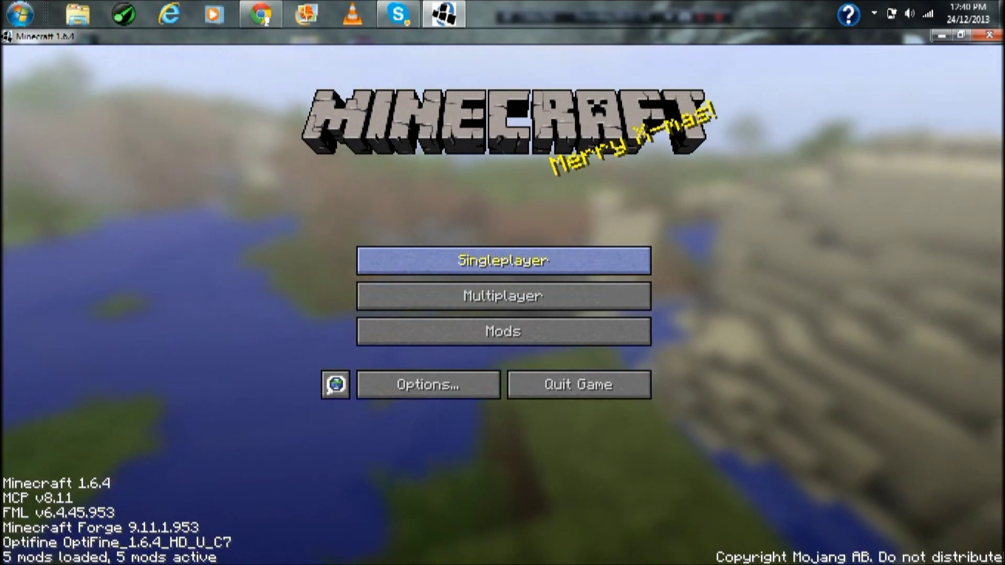
click(504, 261)
click(469, 281)
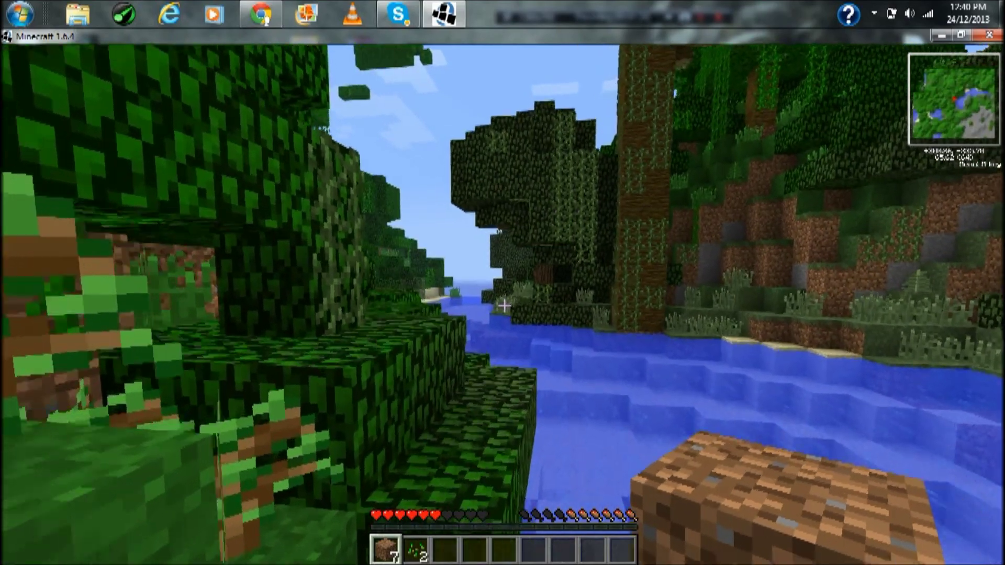
Step: Walk through the jungle terrain around the lake to examine how smoothly the game runs
key(w)
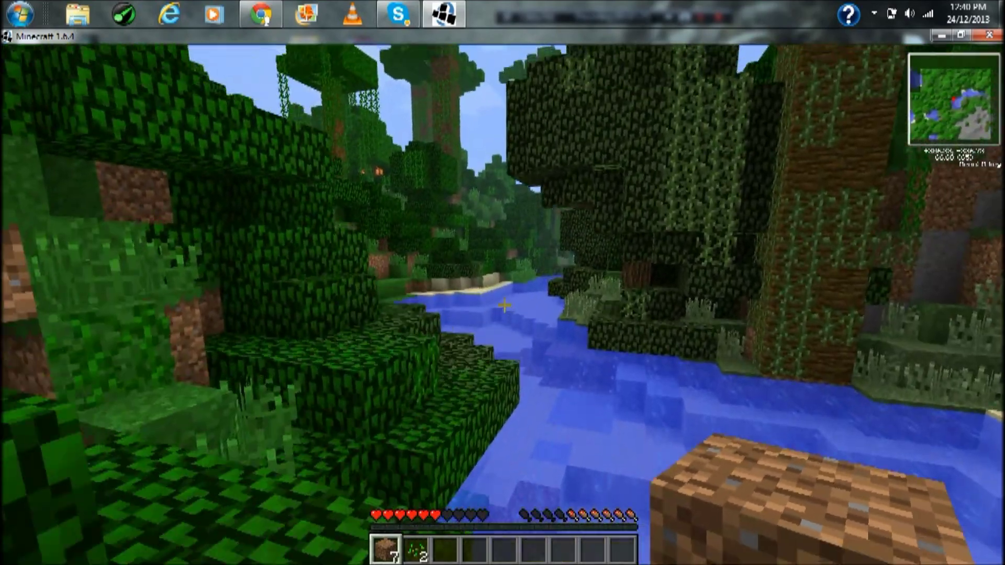
key(w)
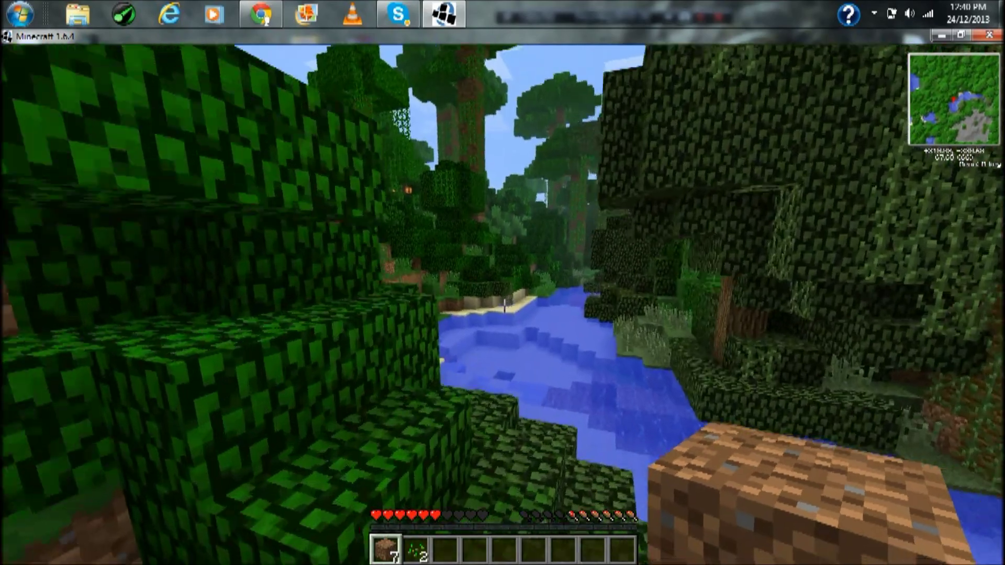
key(w)
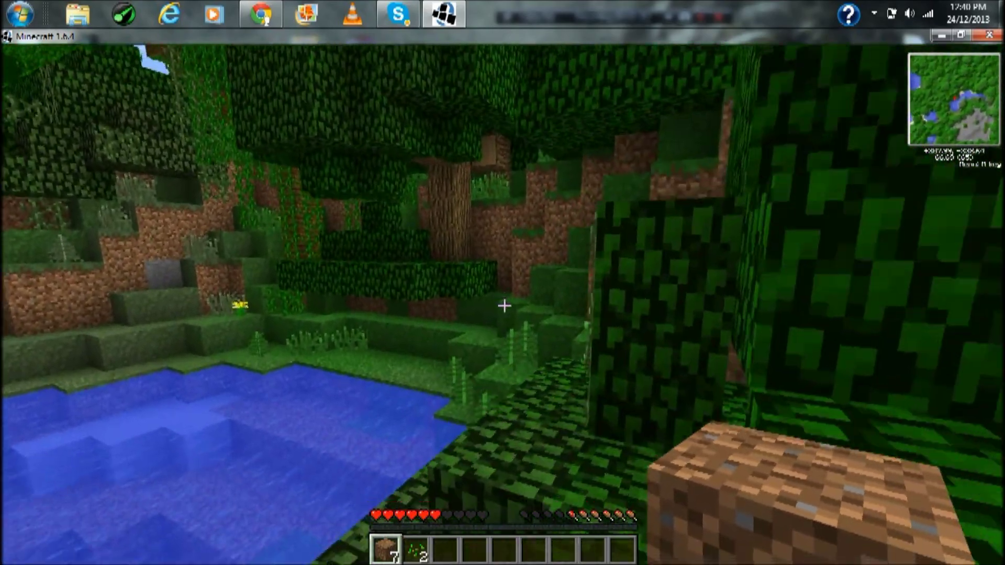
key(w)
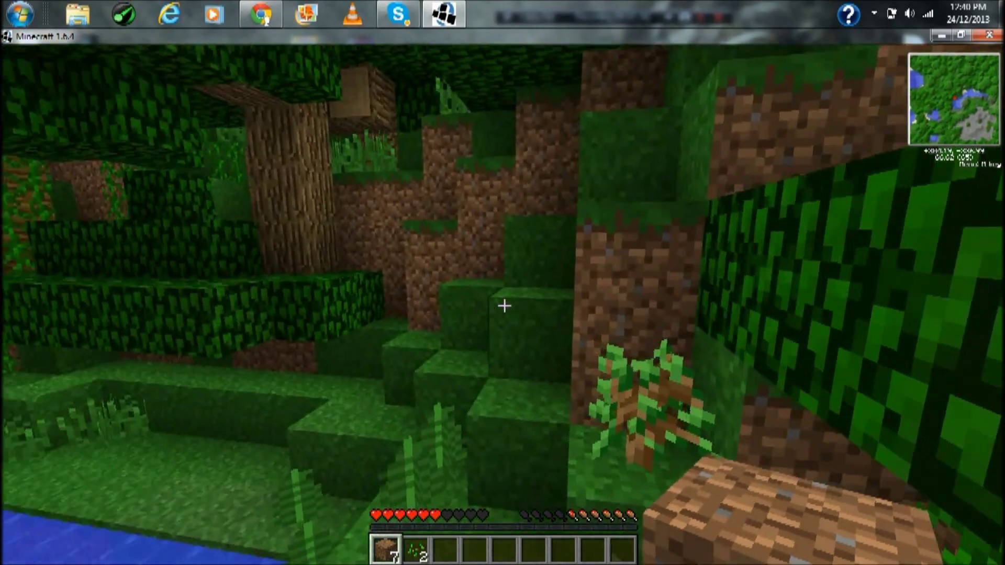
key(w)
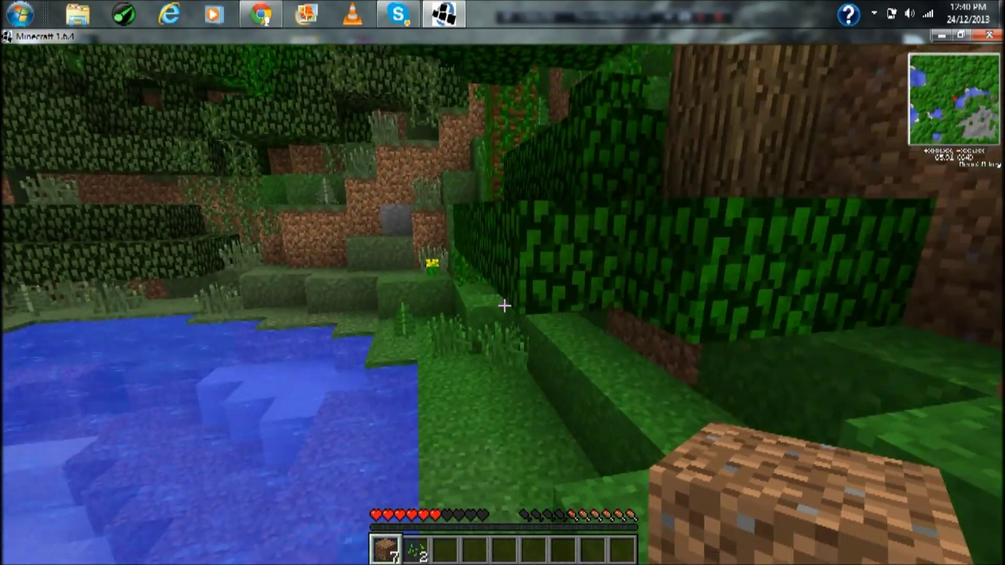
key(w)
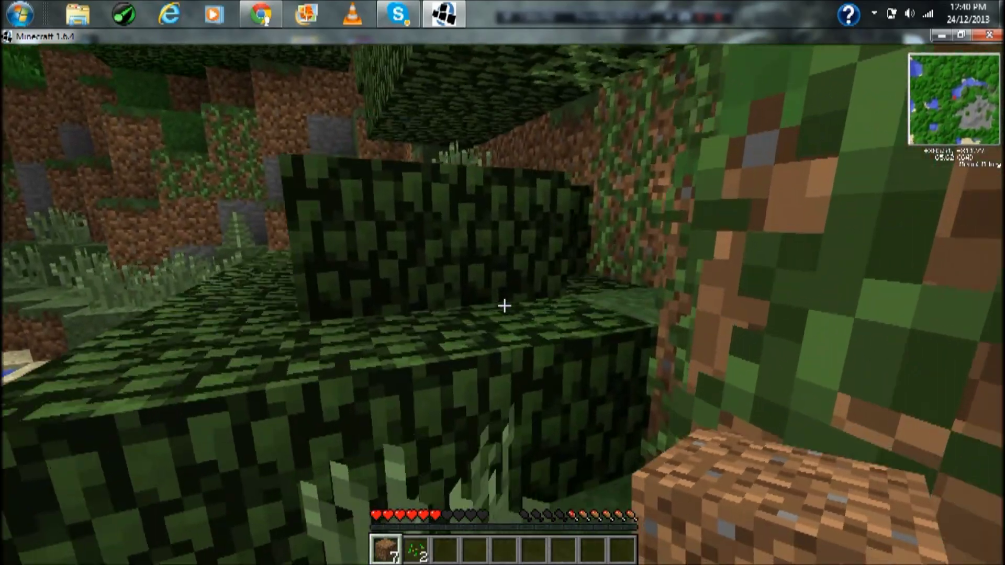
key(w)
key(space)
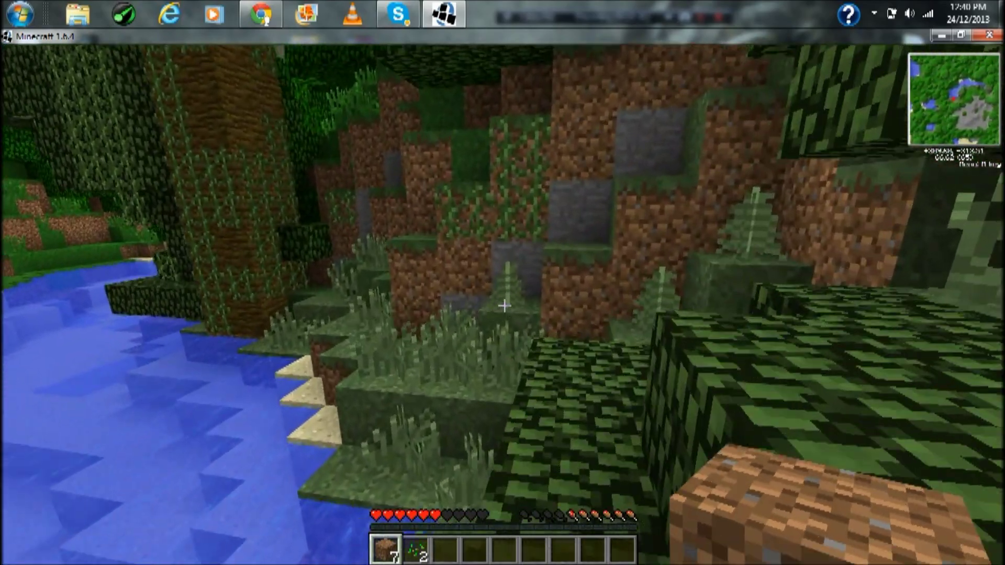
key(w)
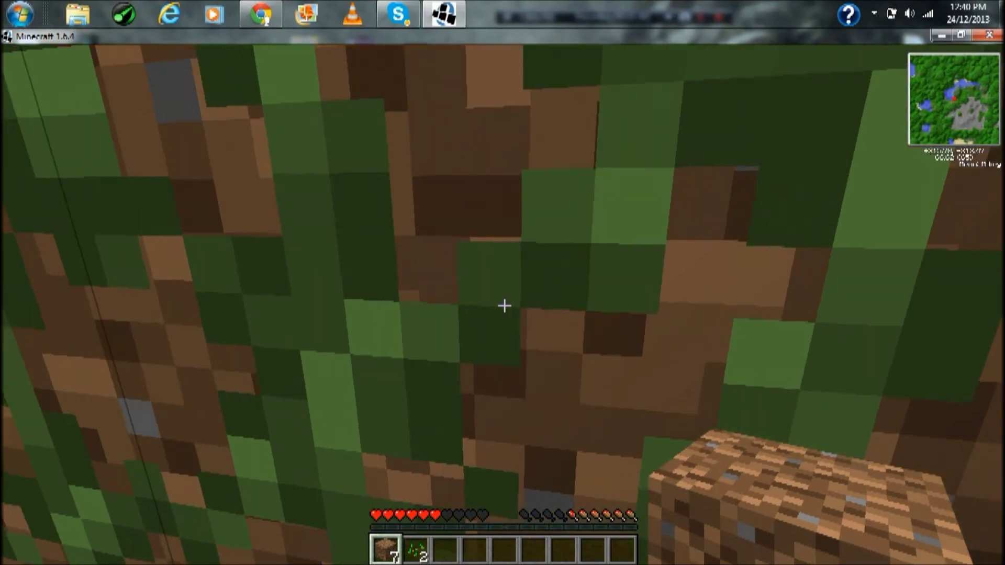
key(w)
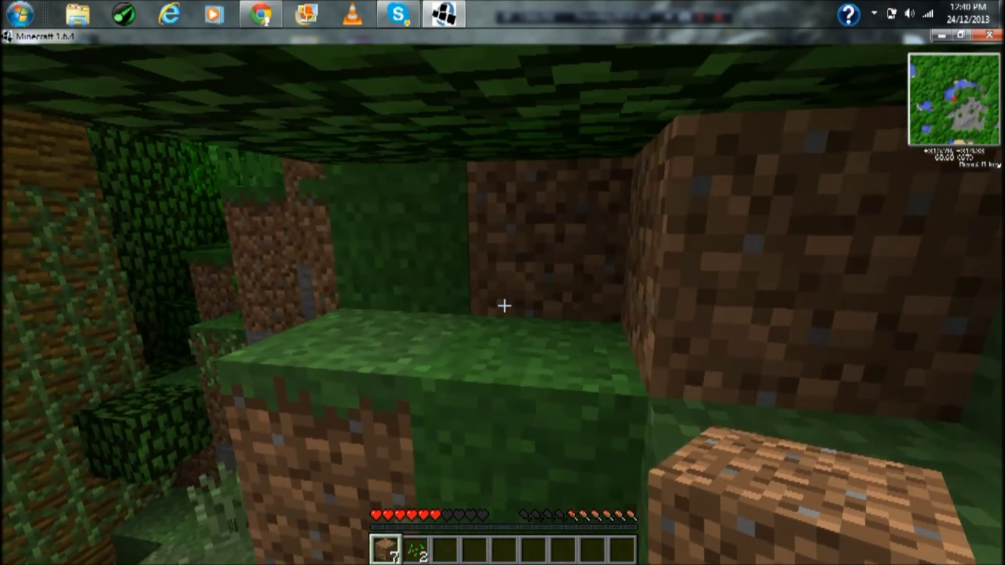
key(w)
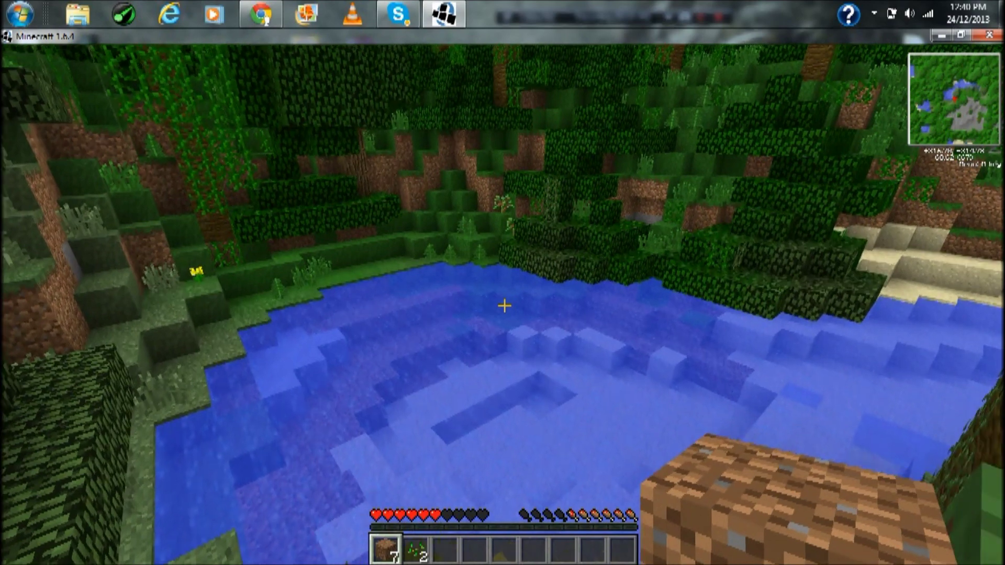
key(w)
key(w)
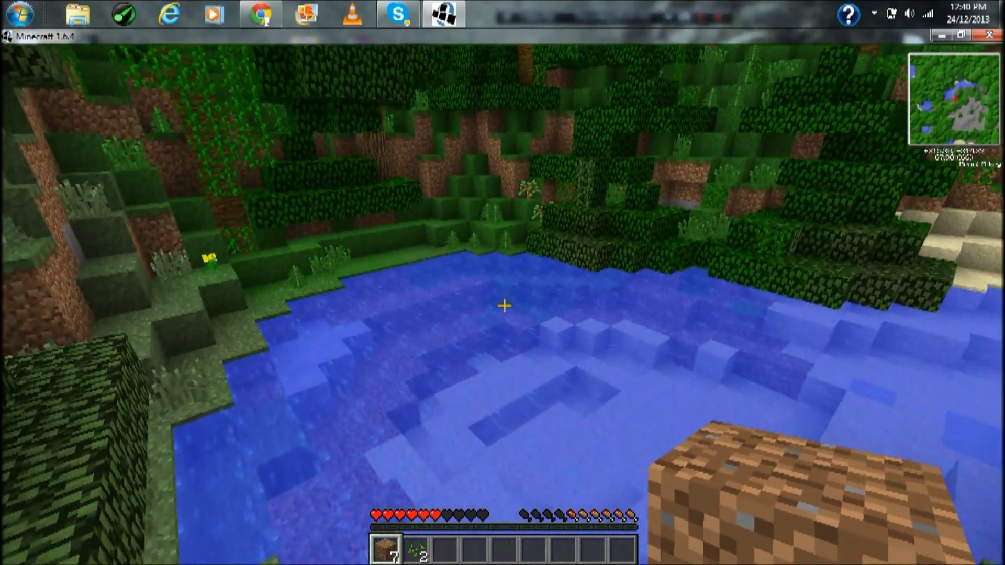
key(w)
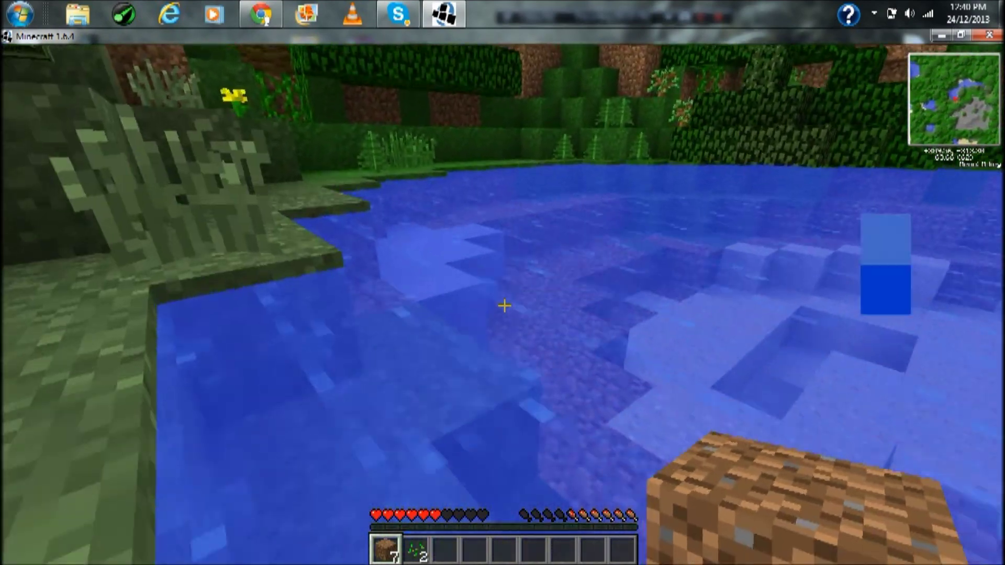